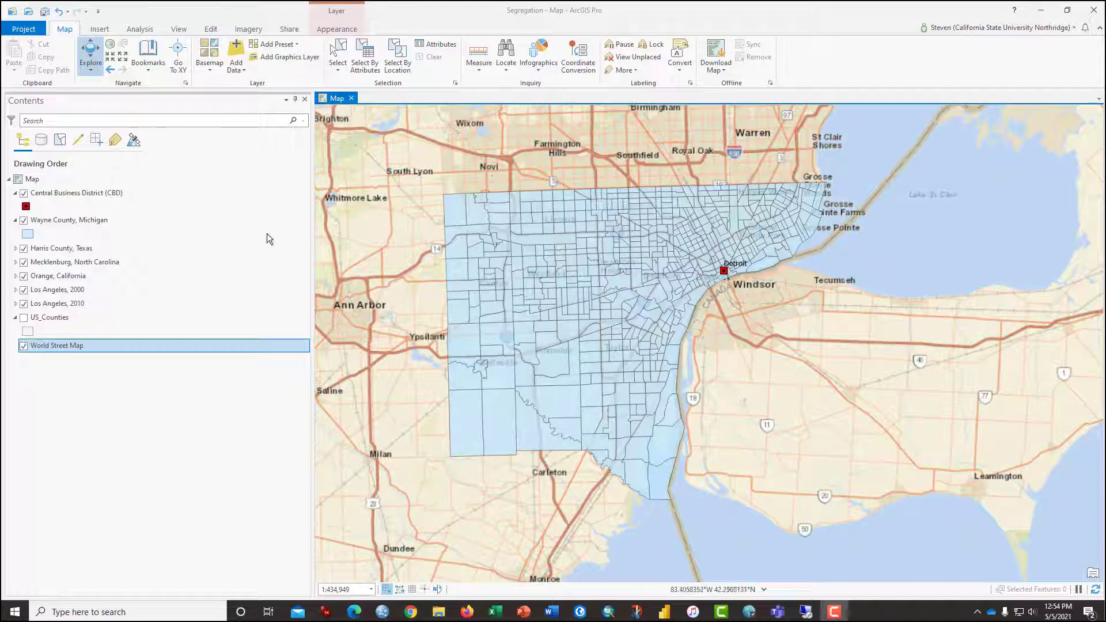
Save the project to the Desktop as segregation_steve.
{"action": "left_click", "coordinate": [21, 29]}
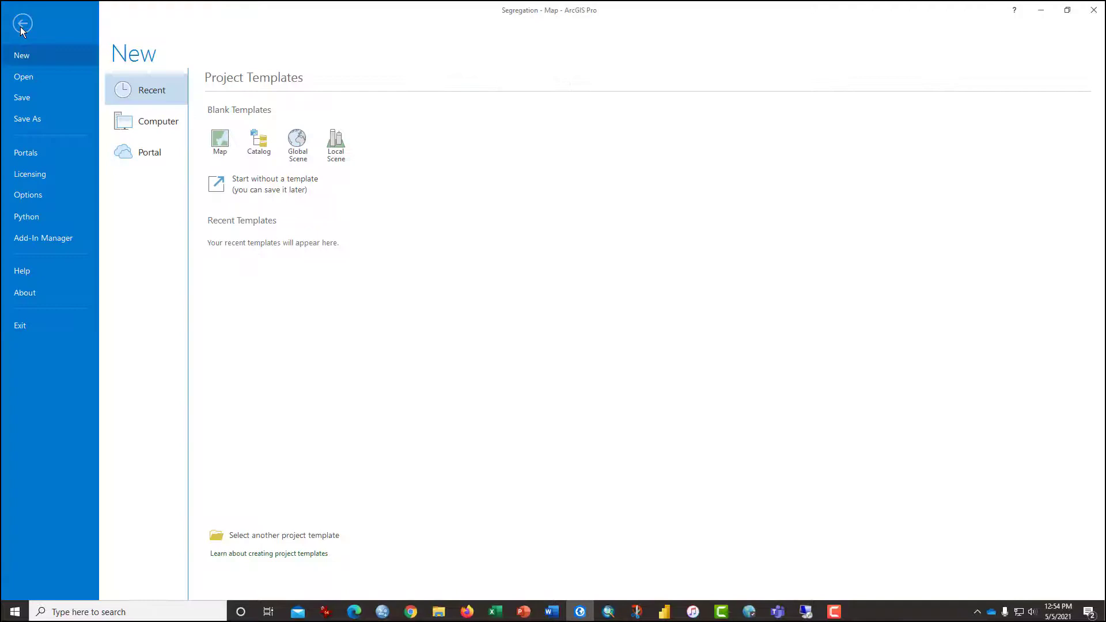
{"action": "left_click", "coordinate": [26, 121]}
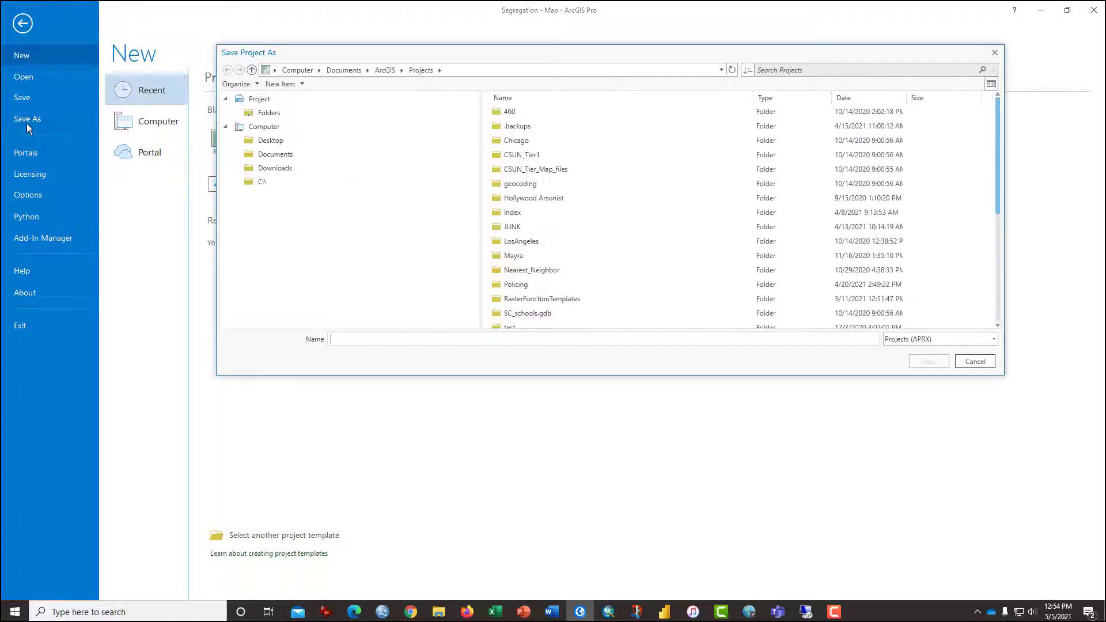
{"action": "left_click", "coordinate": [276, 142]}
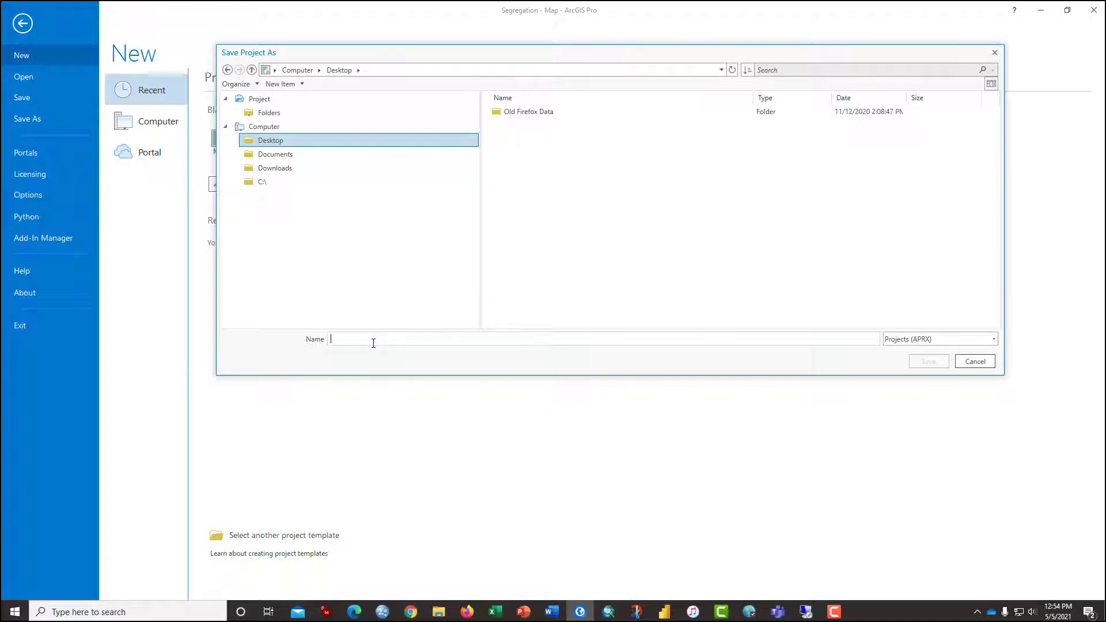
{"action": "type", "text": "segreg"}
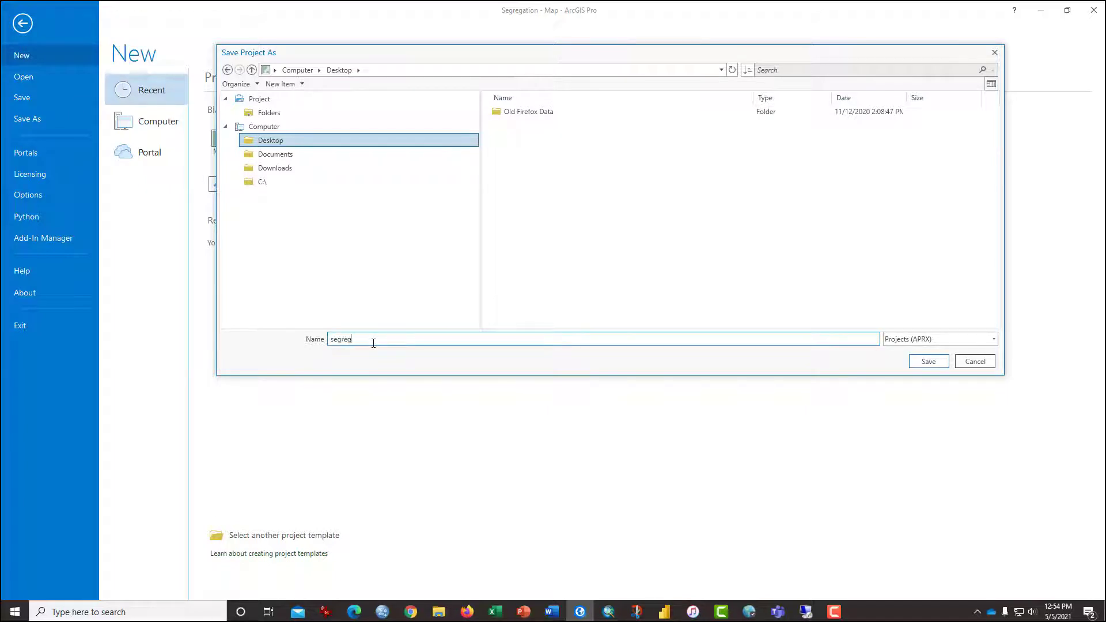
{"action": "type", "text": "ation_steve"}
{"action": "key", "text": "Return"}
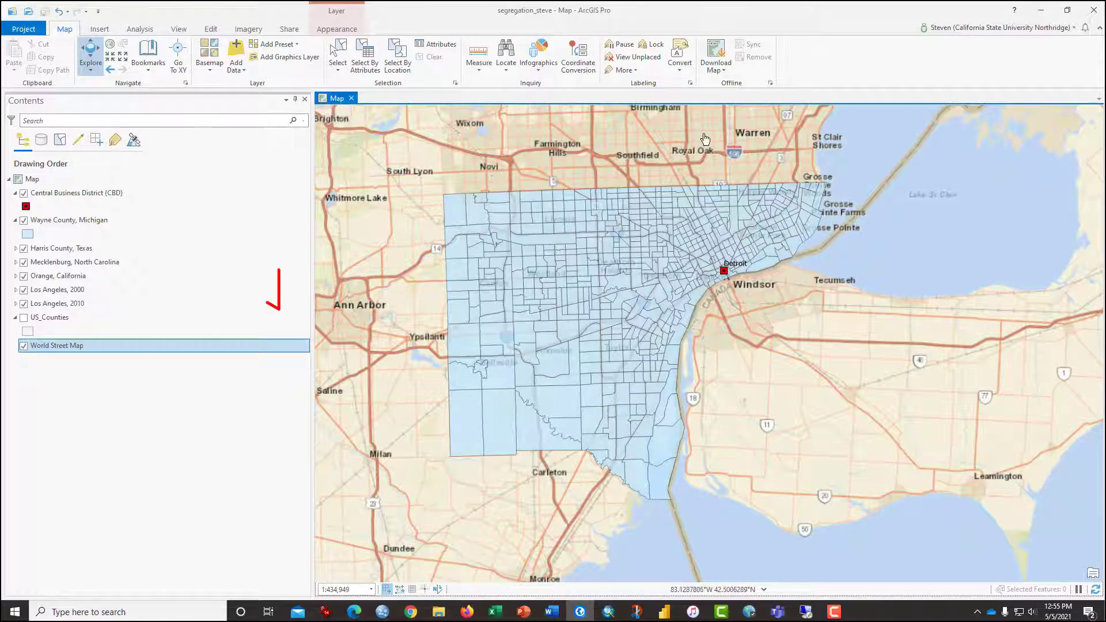
Review the Harris County, Mecklenburg and Orange County layers in Contents.
{"action": "scroll", "coordinate": [727, 281], "scroll_direction": "up", "scroll_amount": 5}
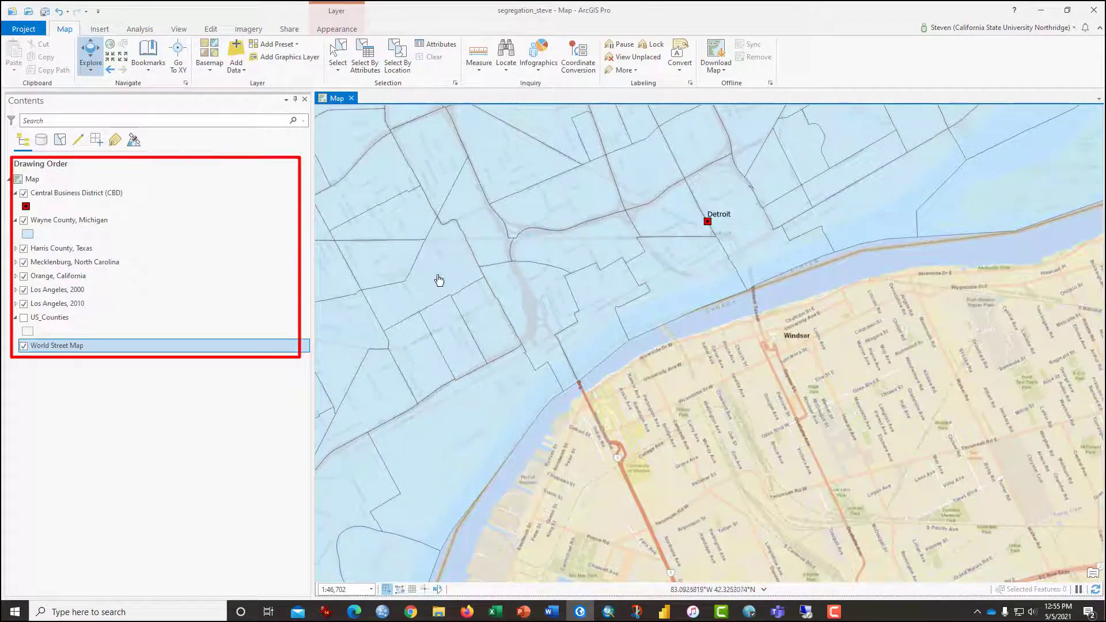
{"action": "left_click", "coordinate": [87, 251]}
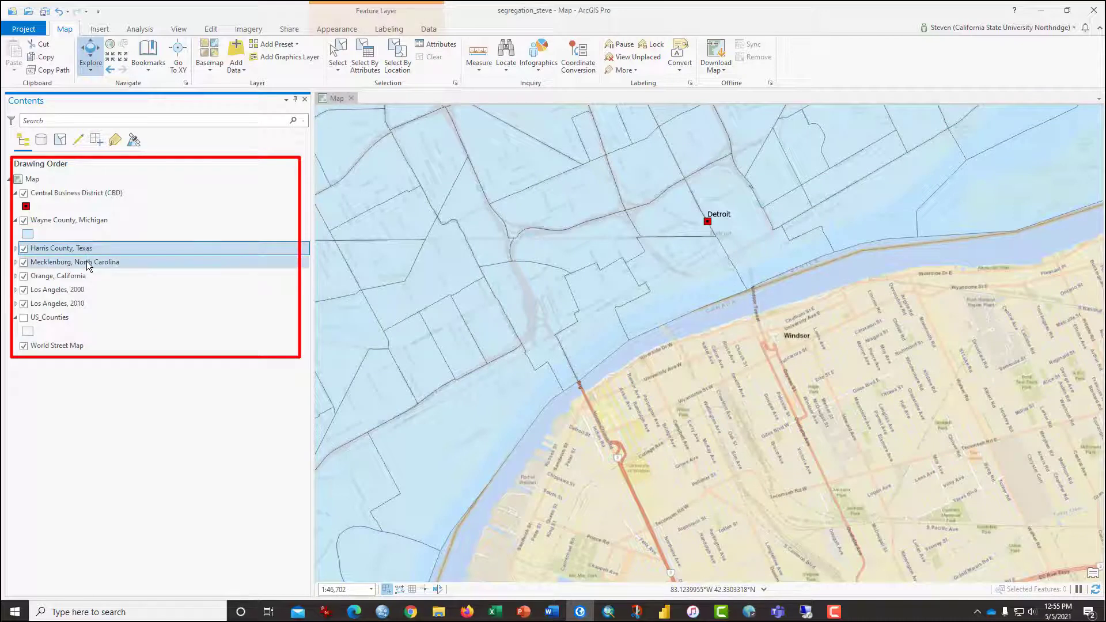
{"action": "left_click", "coordinate": [87, 262]}
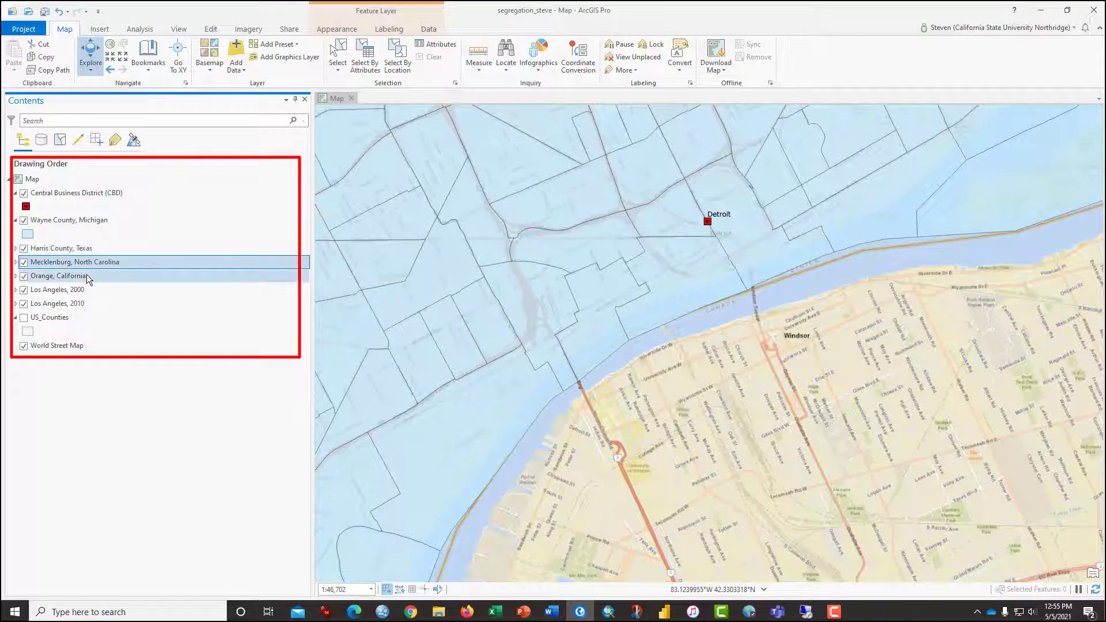
{"action": "left_click", "coordinate": [87, 274]}
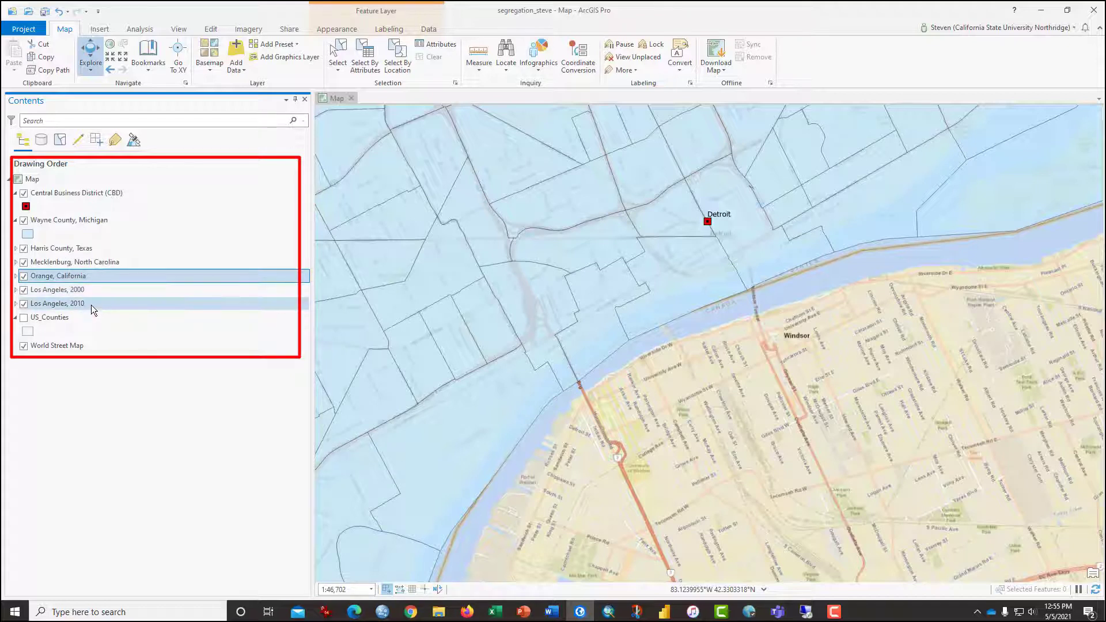
Turn on US_Counties, zoom out to the eastern US, and toggle World Street Map off and on.
{"action": "left_click", "coordinate": [24, 317]}
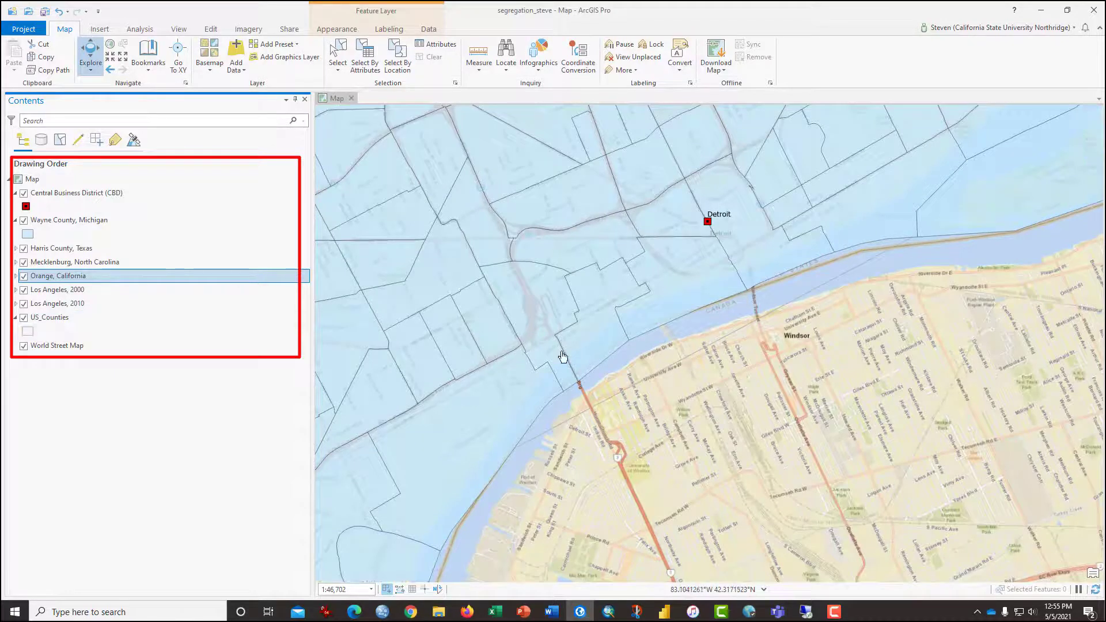
{"action": "scroll", "coordinate": [583, 346], "scroll_direction": "down", "scroll_amount": 8}
{"action": "scroll", "coordinate": [612, 350], "scroll_direction": "down", "scroll_amount": 3}
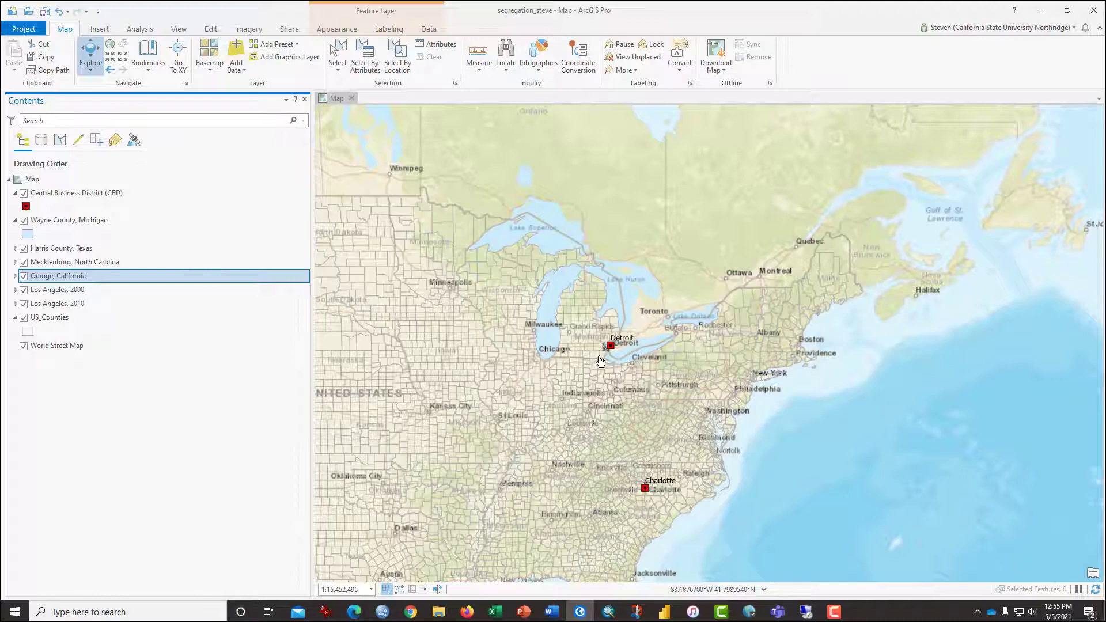
{"action": "left_click", "coordinate": [23, 346]}
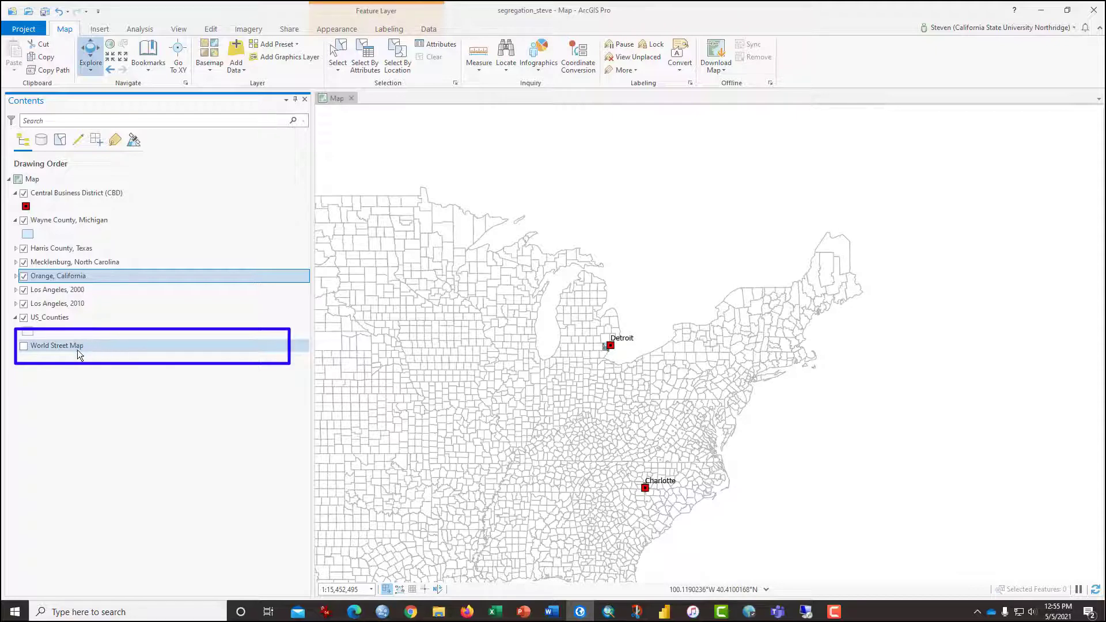
{"action": "left_click", "coordinate": [23, 346]}
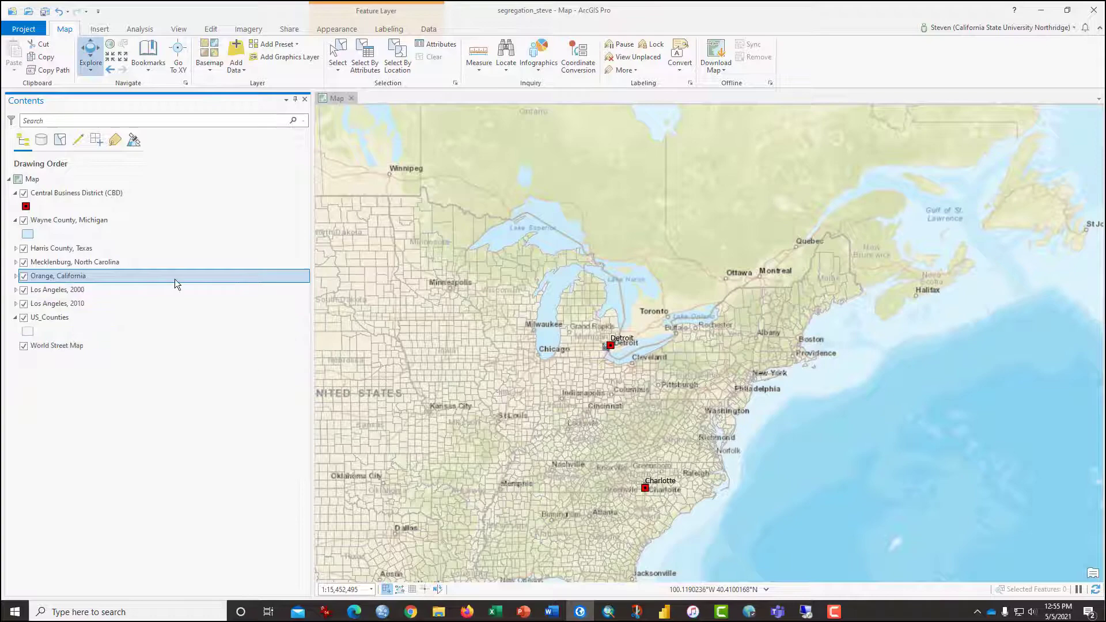
Zoom the map back in on the Wayne County, Michigan tracts around the Detroit CBD.
{"action": "scroll", "coordinate": [622, 349], "scroll_direction": "up", "scroll_amount": 6}
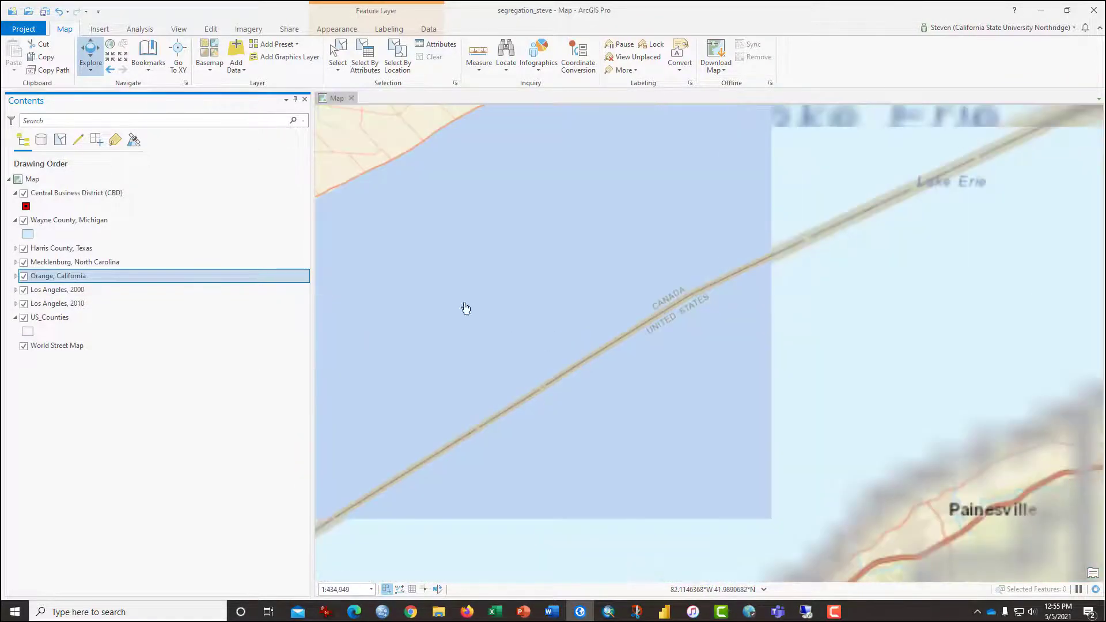
{"action": "scroll", "coordinate": [593, 351], "scroll_direction": "down", "scroll_amount": 5}
{"action": "scroll", "coordinate": [607, 348], "scroll_direction": "up", "scroll_amount": 2}
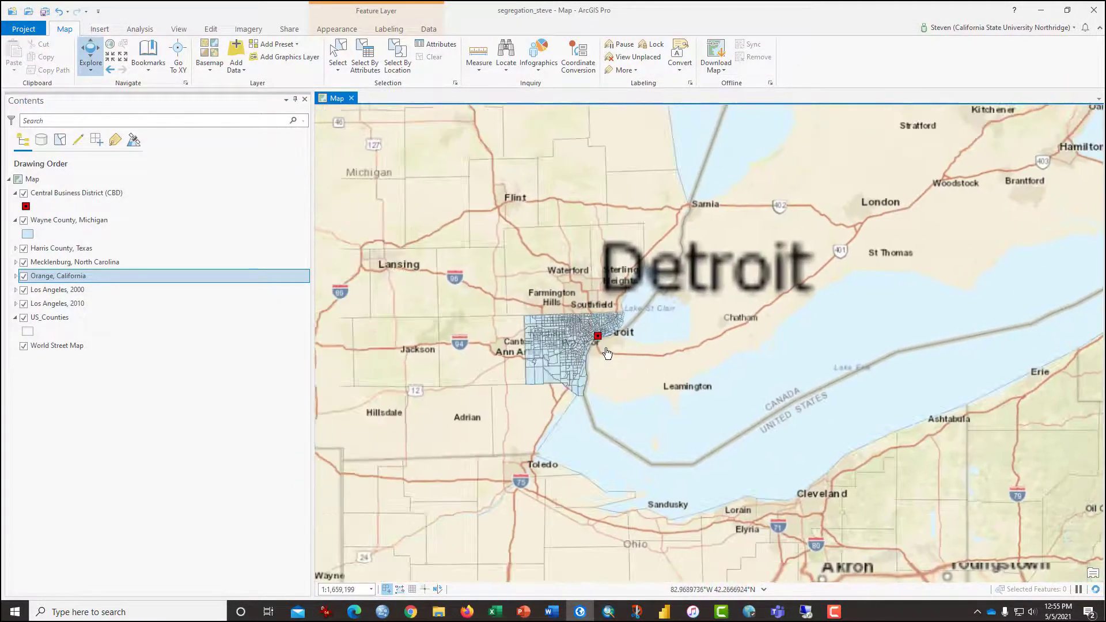
{"action": "scroll", "coordinate": [607, 349], "scroll_direction": "up", "scroll_amount": 2}
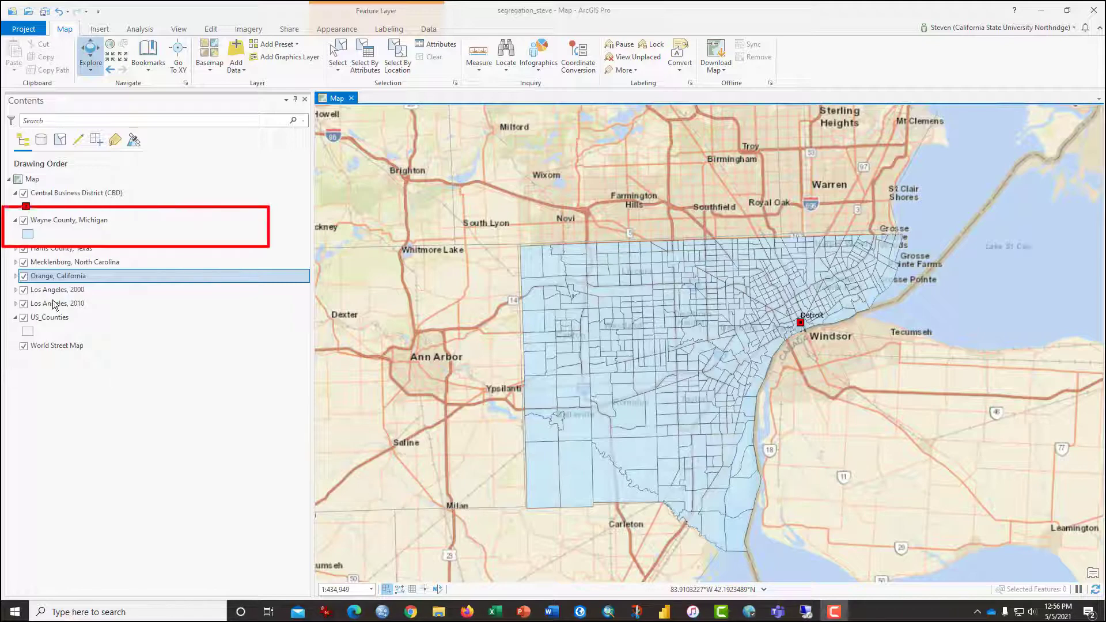
Open the Wayne County, Michigan attribute table and inspect one tract's attribute values.
{"action": "right_click", "coordinate": [68, 222]}
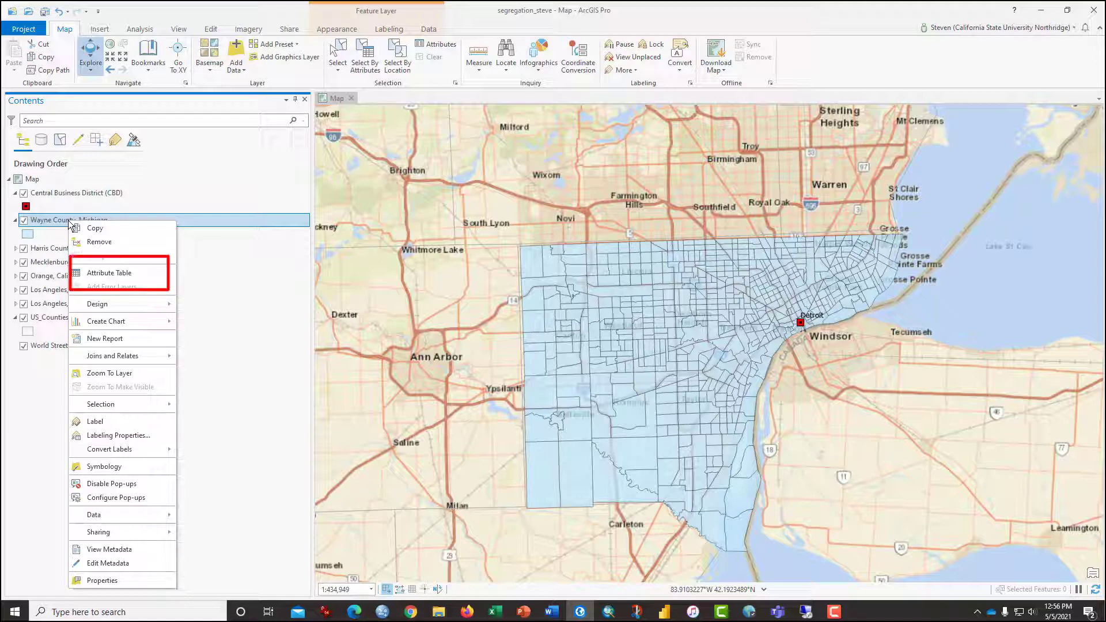
{"action": "left_click", "coordinate": [88, 278]}
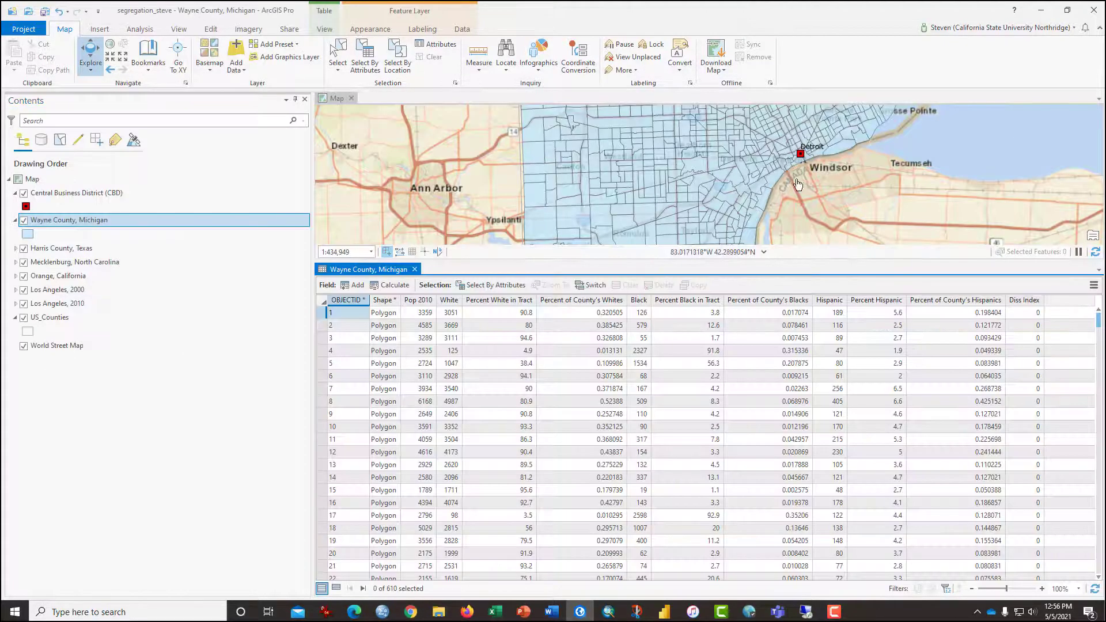
{"action": "left_click", "coordinate": [536, 196]}
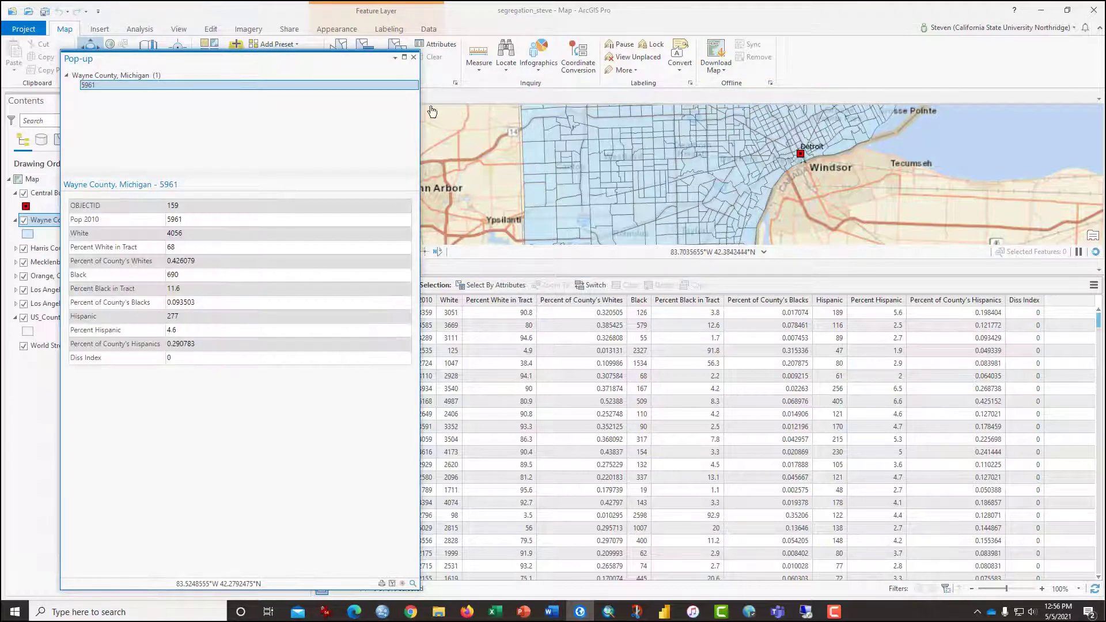
{"action": "left_click", "coordinate": [413, 58]}
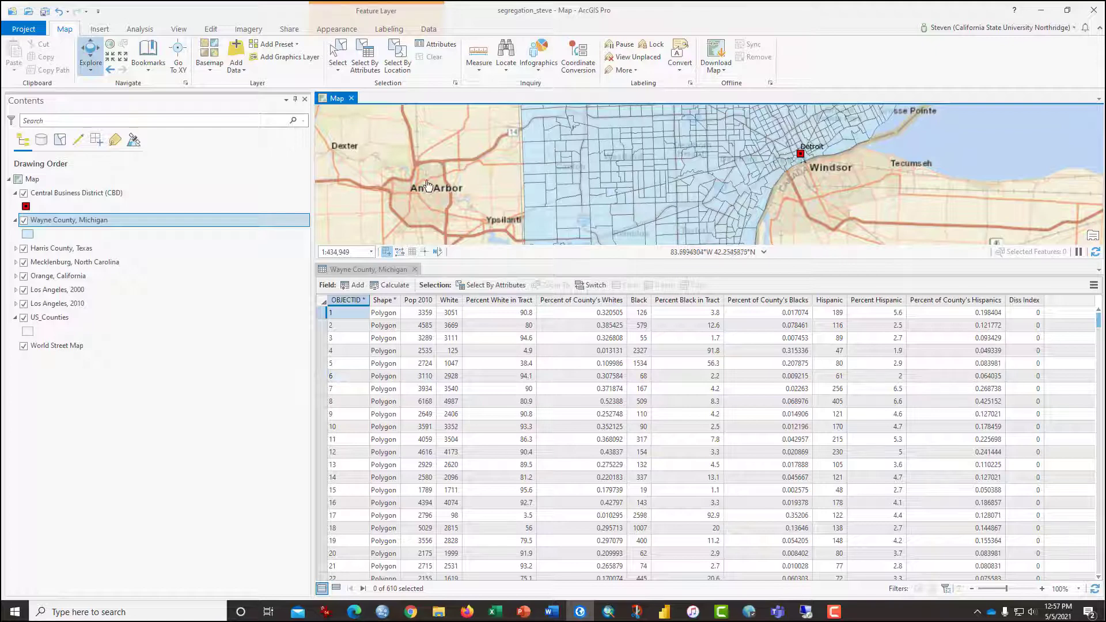
Select a block of central Wayne County tracts on the map, then clear the 68-tract selection.
{"action": "left_click", "coordinate": [339, 58]}
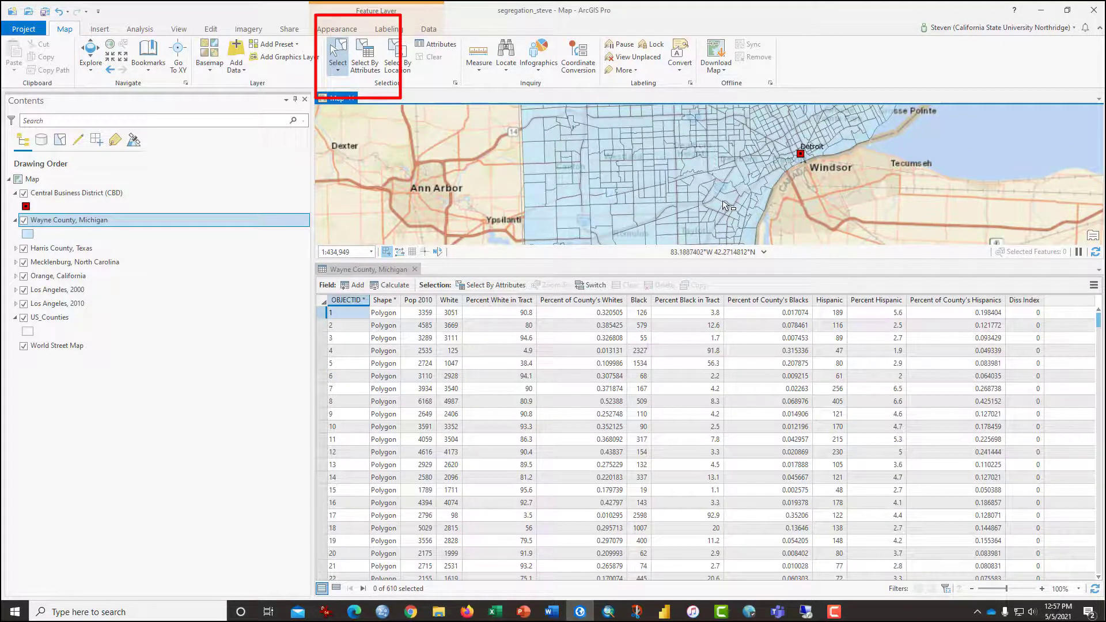
{"action": "left_click_drag", "start_coordinate": [727, 206], "coordinate": [622, 138]}
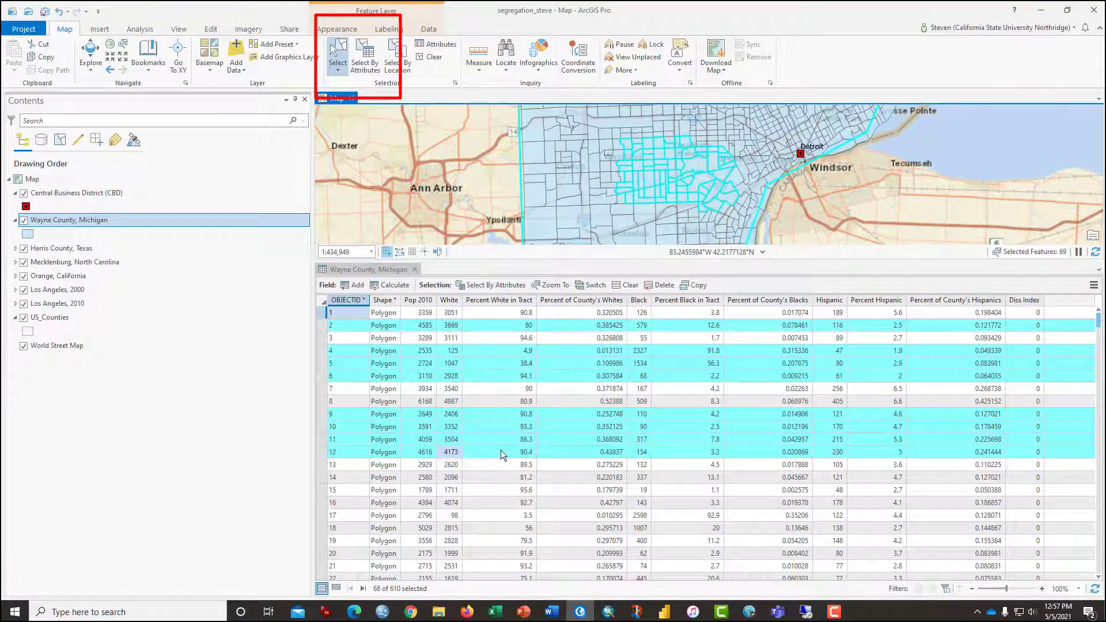
{"action": "left_click", "coordinate": [553, 386]}
{"action": "left_click", "coordinate": [505, 340]}
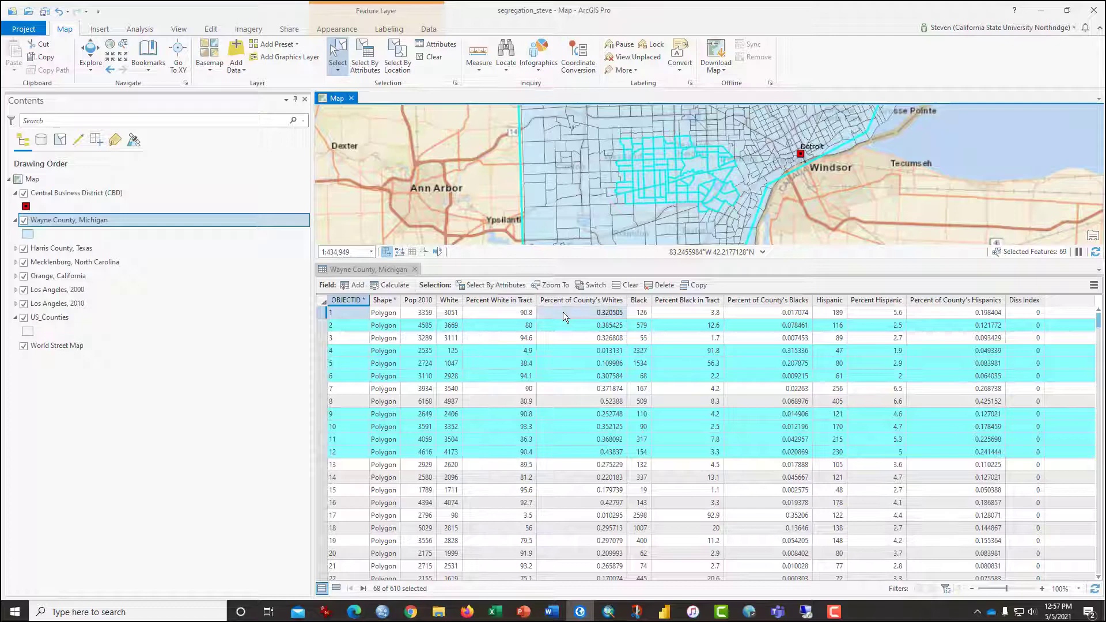
{"action": "left_click", "coordinate": [615, 287]}
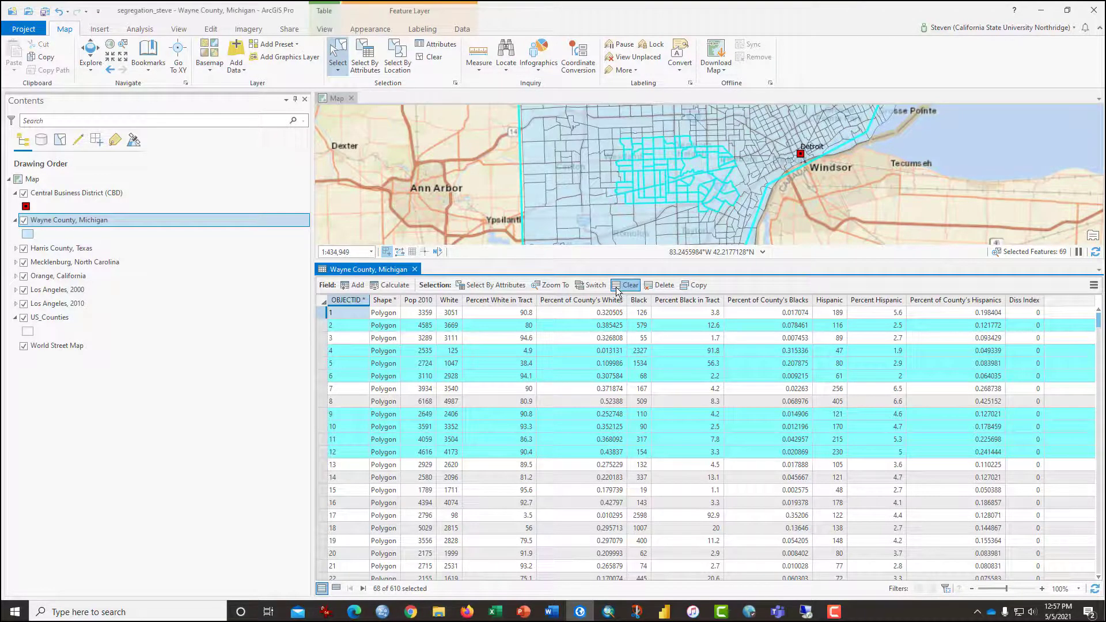
{"action": "left_click", "coordinate": [617, 286]}
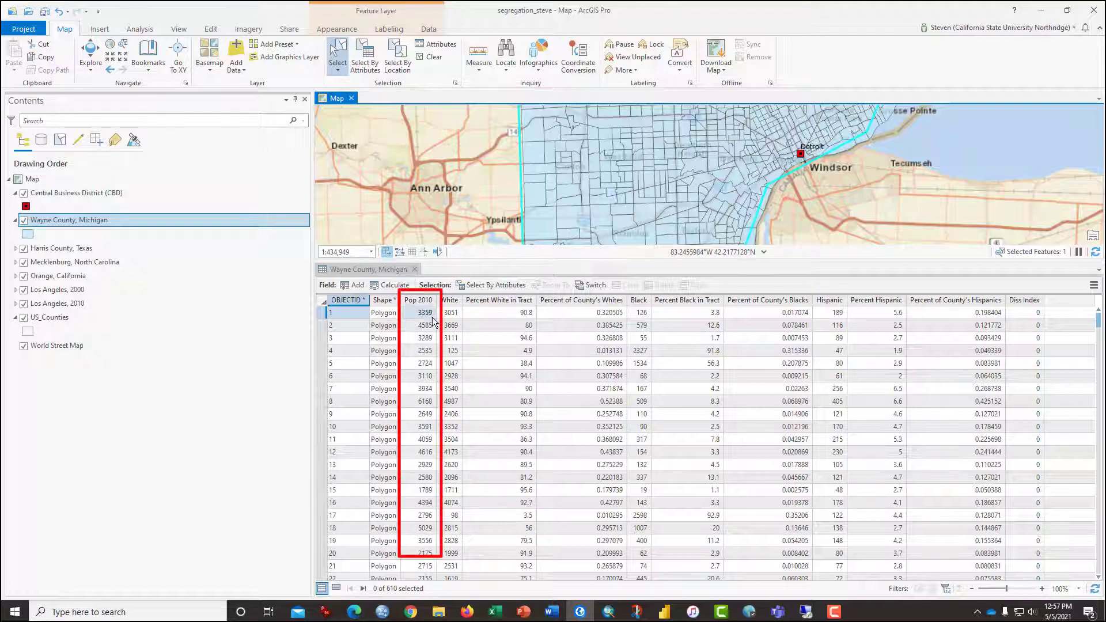
{"action": "left_click", "coordinate": [417, 302]}
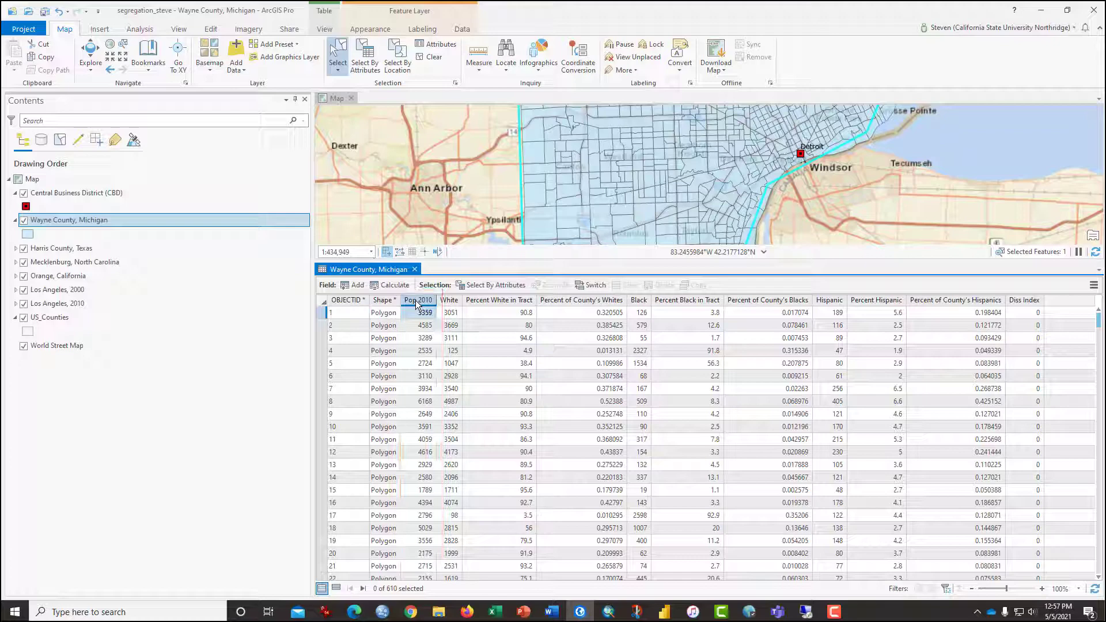
Create a Statistics histogram of the Pop 2010 field from its column header.
{"action": "right_click", "coordinate": [417, 304]}
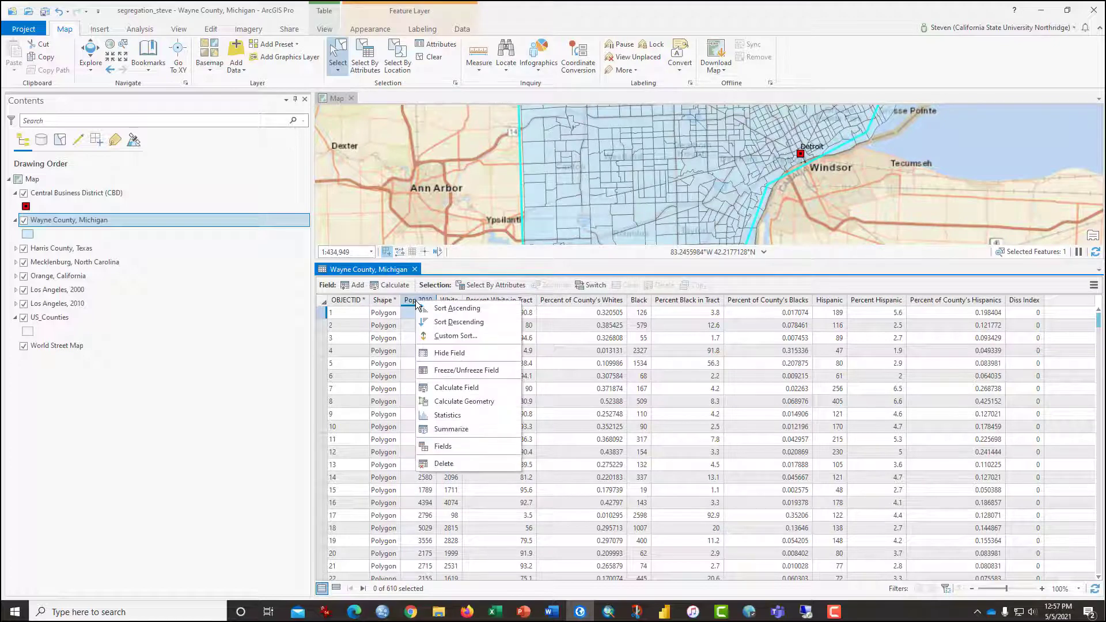
{"action": "left_click", "coordinate": [448, 415]}
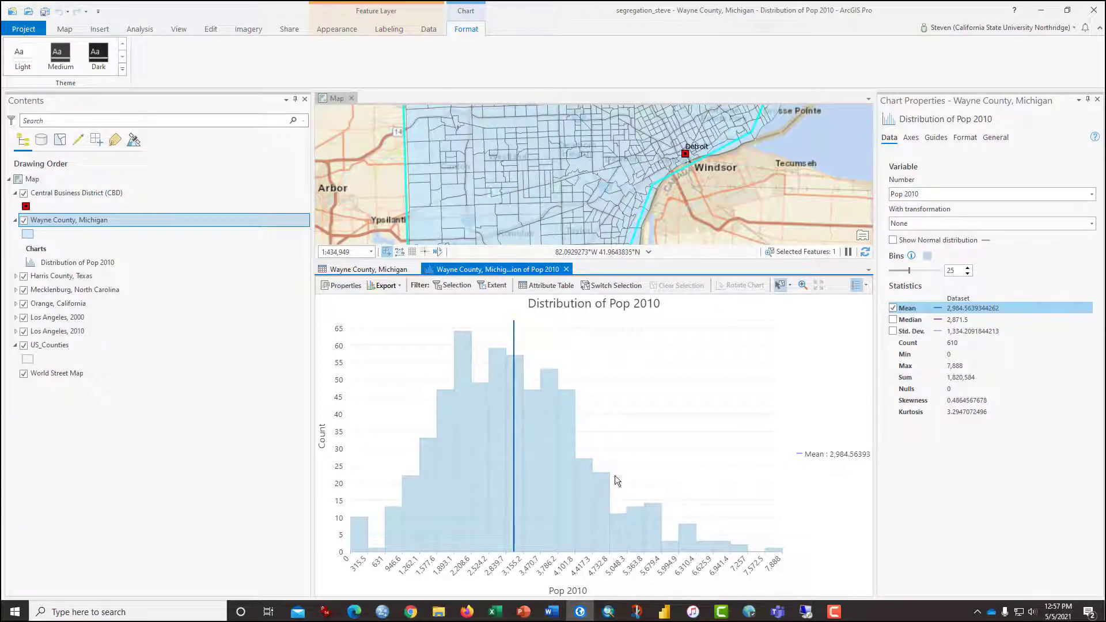
Turn on Show Normal distribution and the Std. Dev. lines in Chart Properties.
{"action": "left_click", "coordinate": [893, 241]}
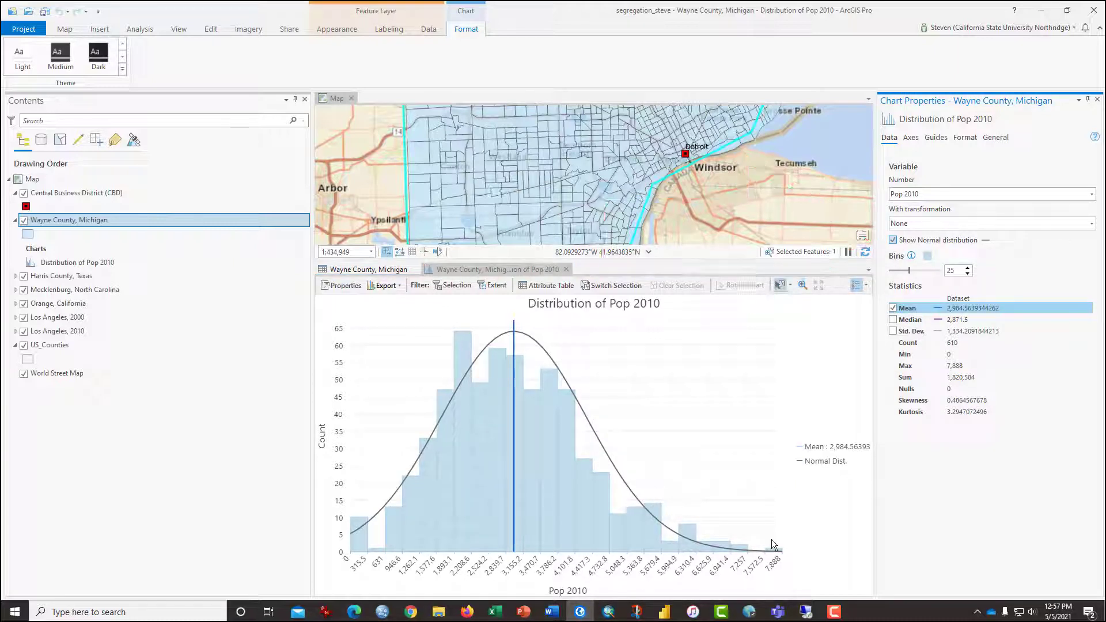
{"action": "left_click", "coordinate": [894, 332]}
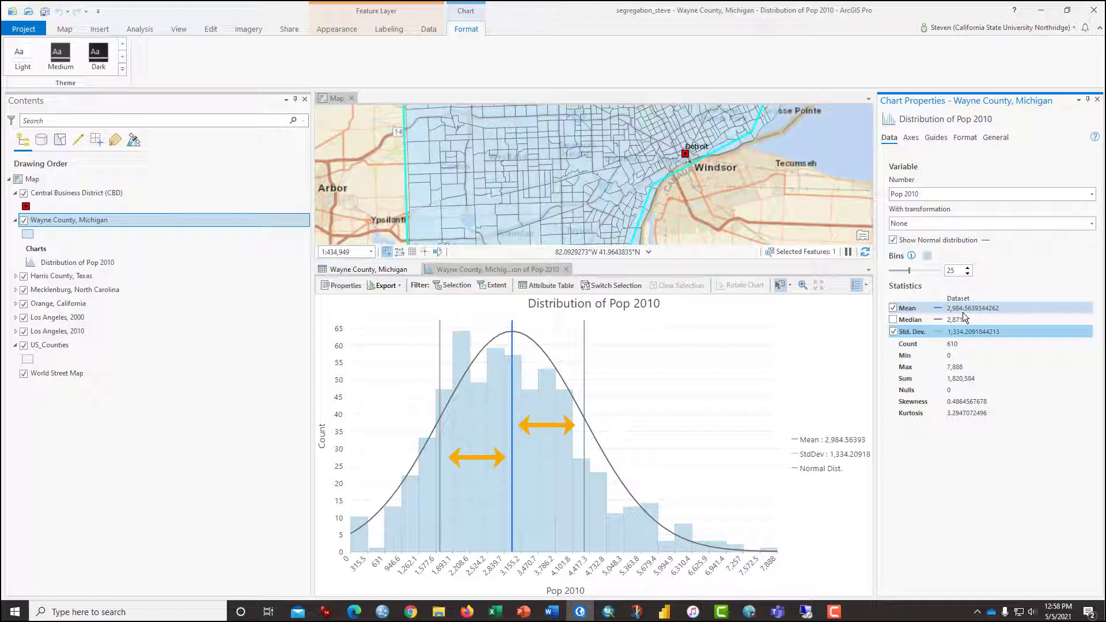
{"action": "left_click", "coordinate": [965, 333]}
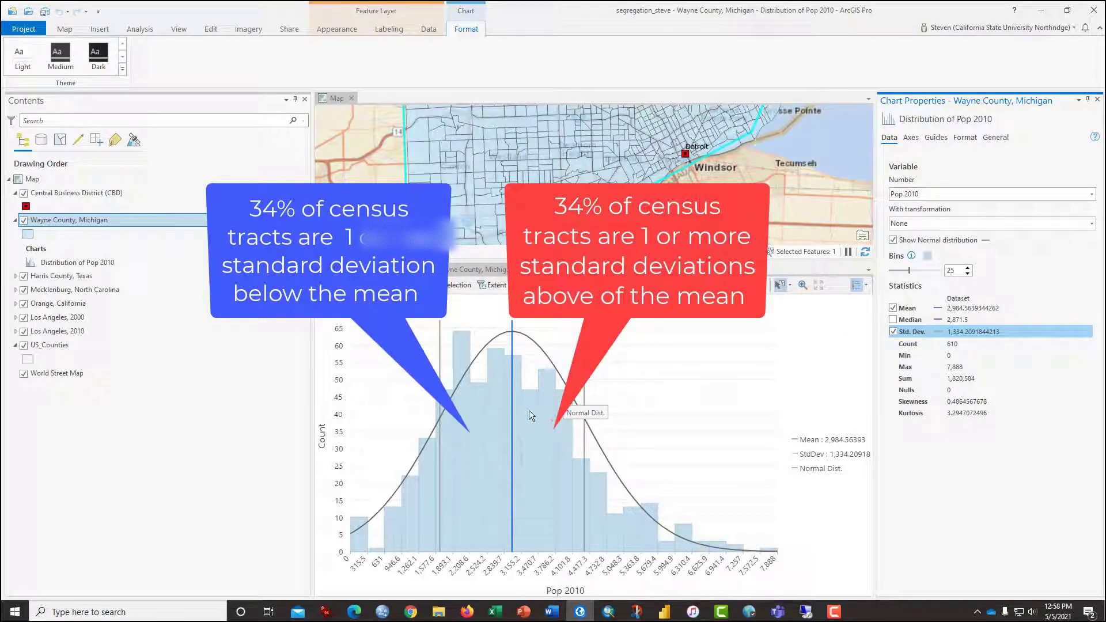
{"action": "left_click", "coordinate": [961, 332]}
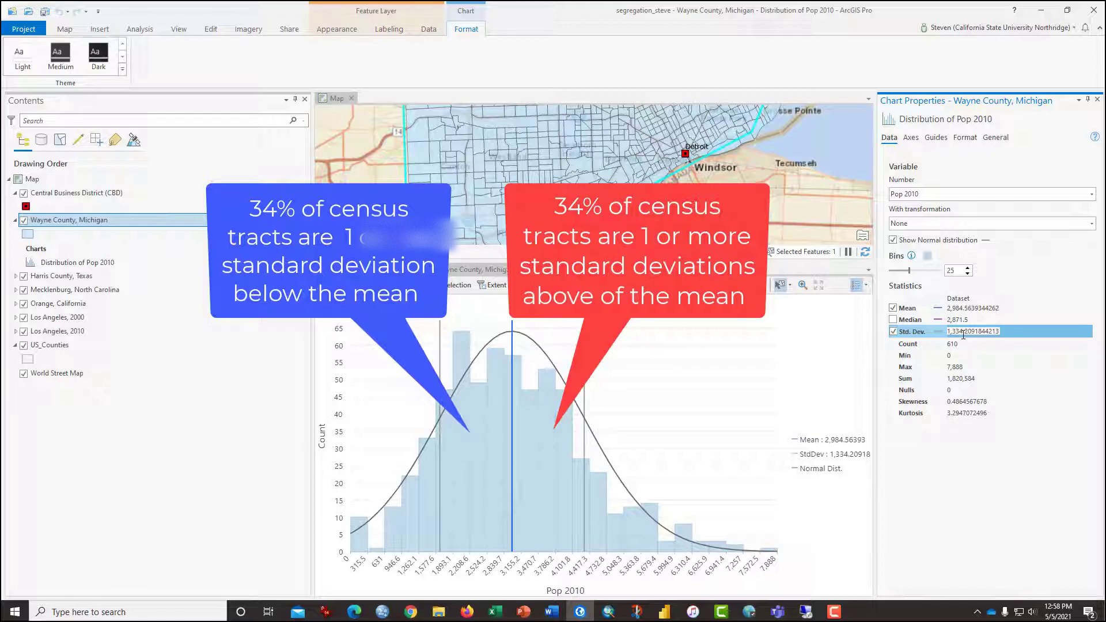
{"action": "key", "text": "Escape"}
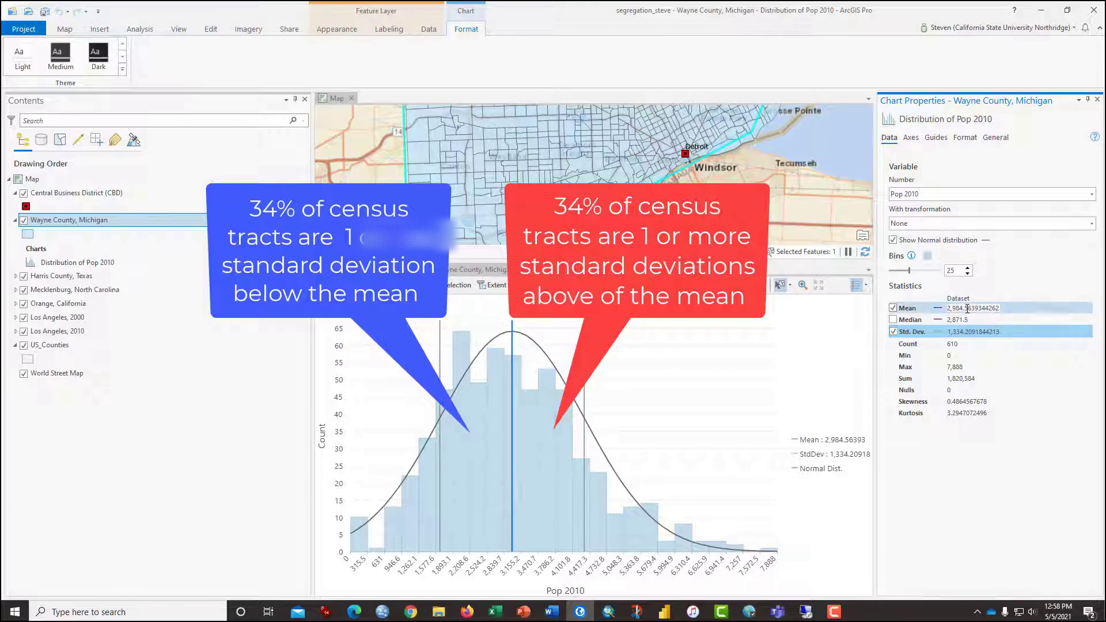
{"action": "left_click", "coordinate": [968, 331]}
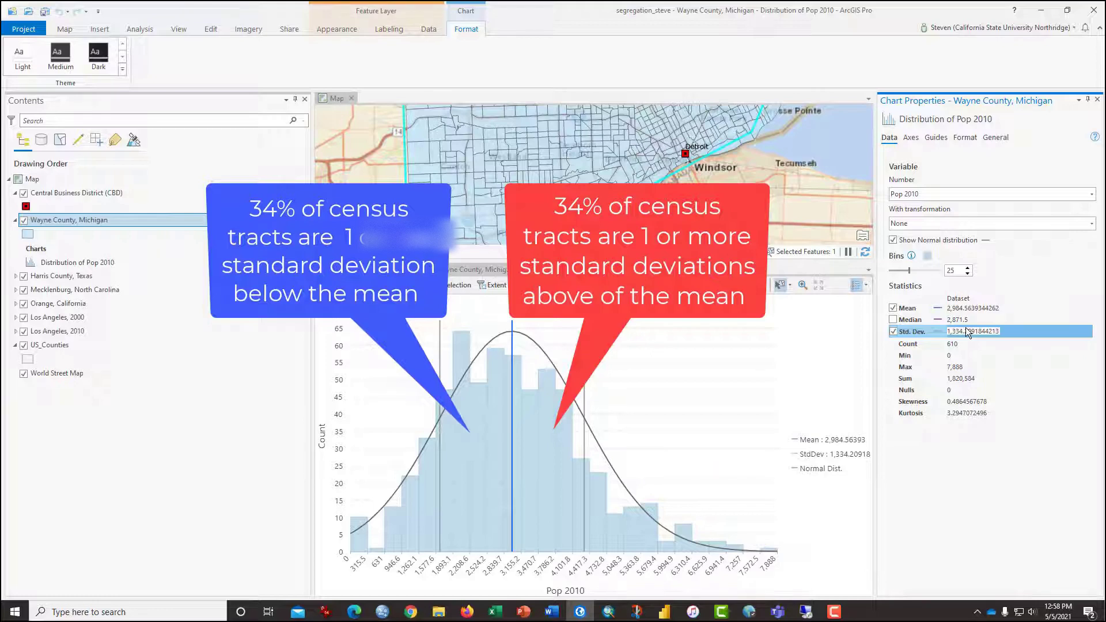
{"action": "key", "text": "Escape"}
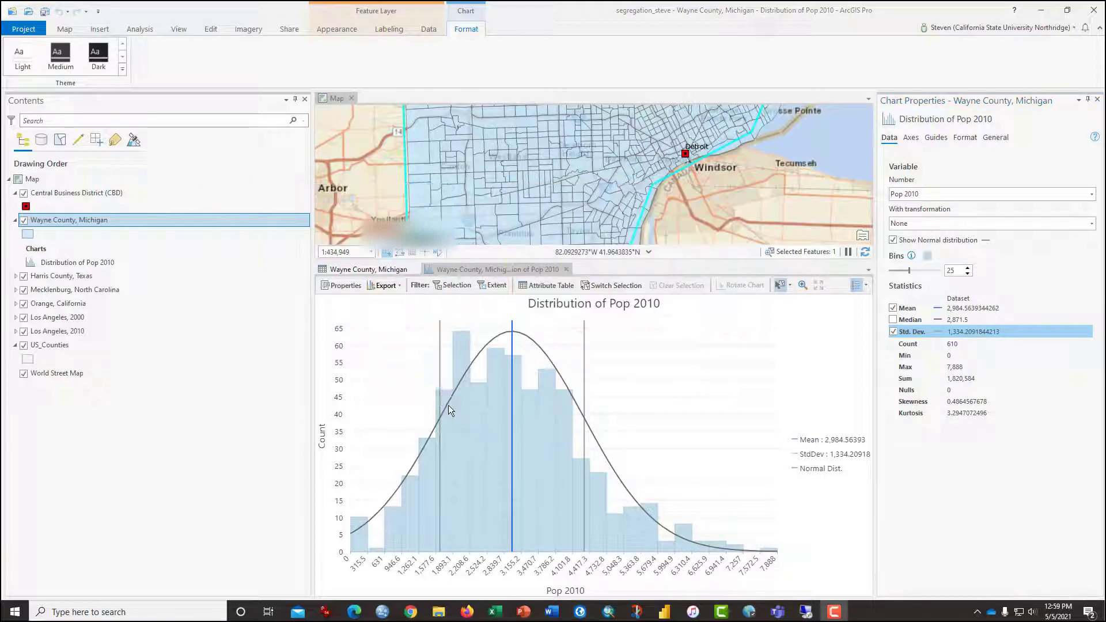
{"action": "mouse_move", "coordinate": [448, 405]}
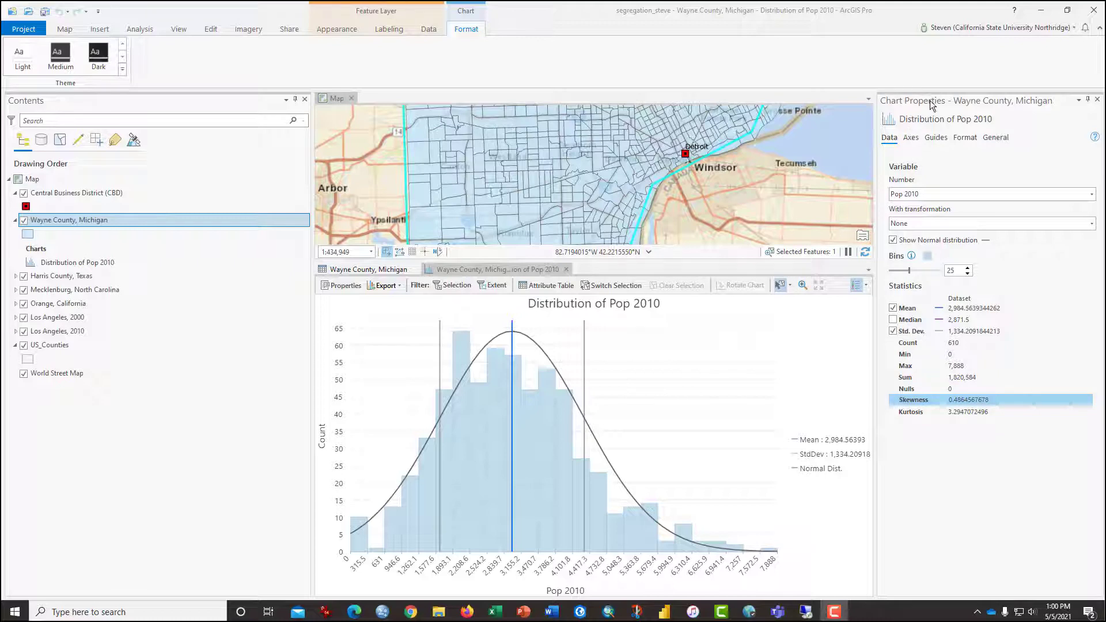
Switch the histogram to Percent Black in Tract, showing mean 47.86 and std. dev. 41.15.
{"action": "left_click", "coordinate": [1093, 196]}
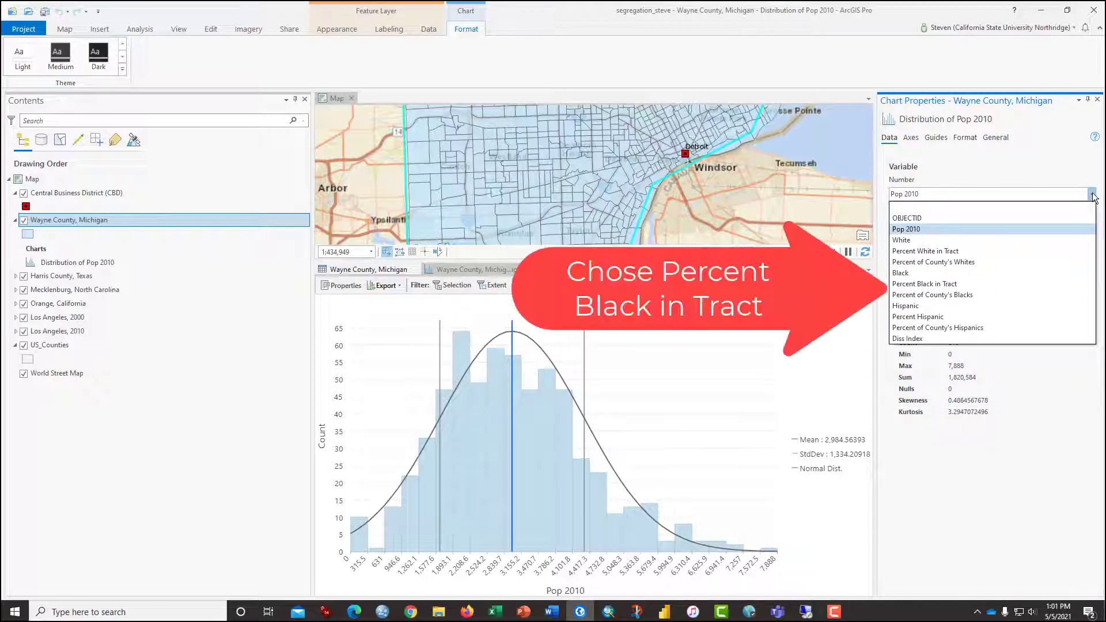
{"action": "left_click", "coordinate": [943, 289]}
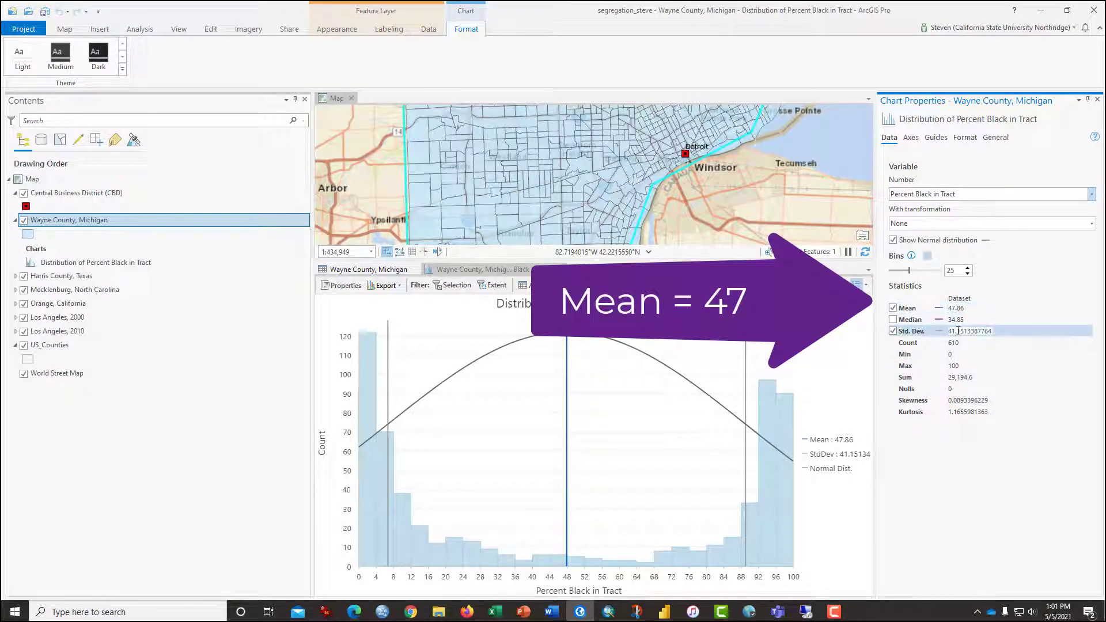
{"action": "left_click_drag", "start_coordinate": [950, 332], "coordinate": [973, 328]}
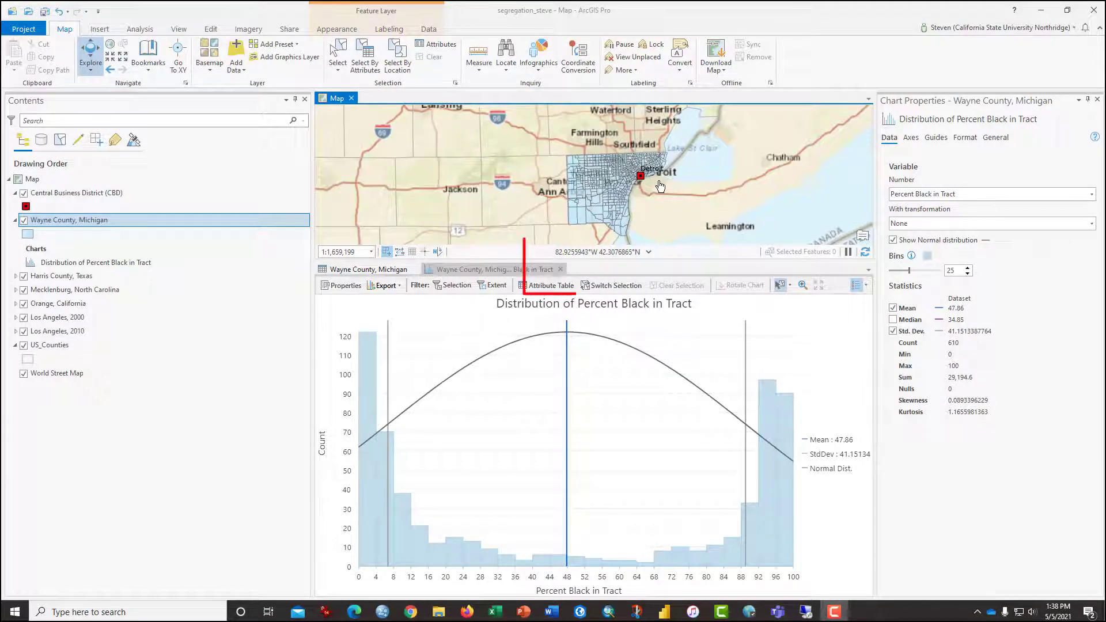
{"action": "left_click", "coordinate": [553, 271]}
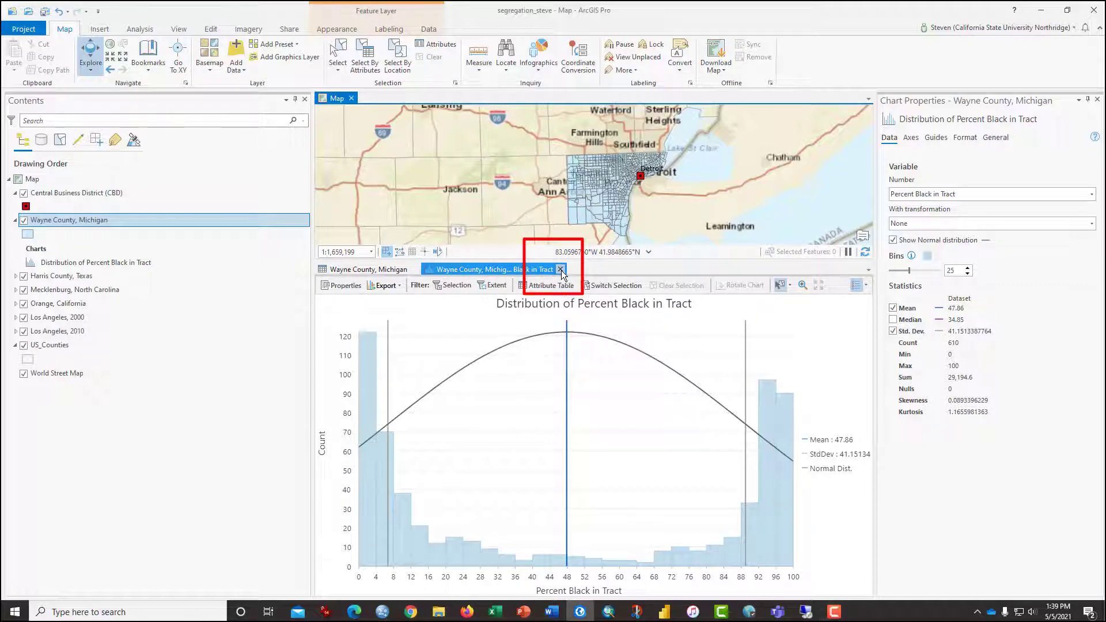
Close the Percent Black chart, the attribute table and Chart Properties to return to the map.
{"action": "left_click", "coordinate": [561, 269]}
{"action": "left_click", "coordinate": [410, 270]}
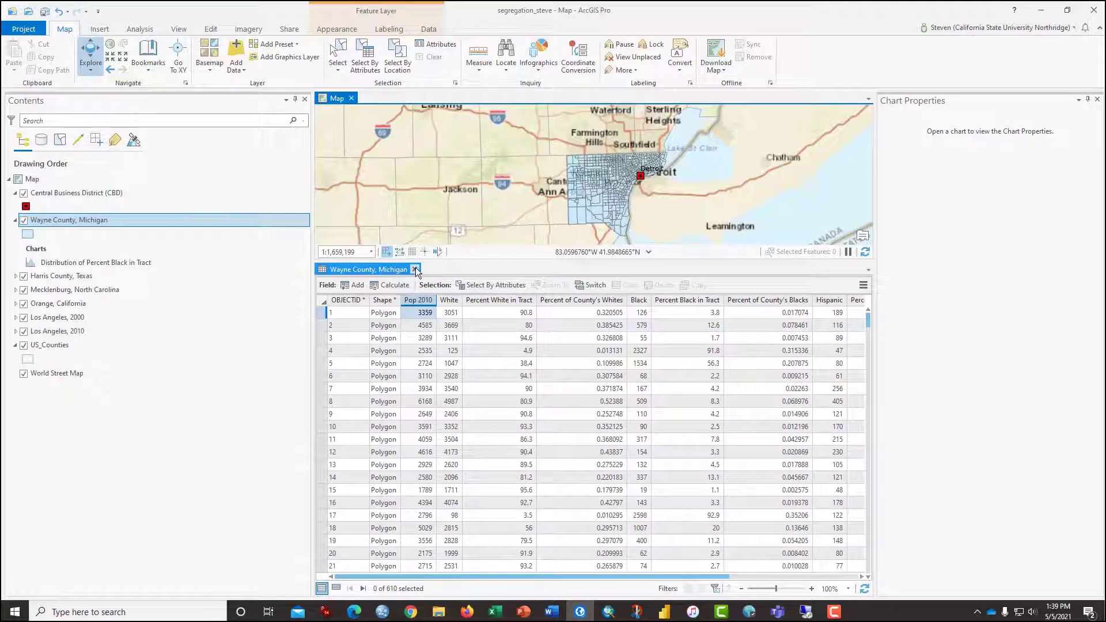
{"action": "left_click", "coordinate": [414, 269]}
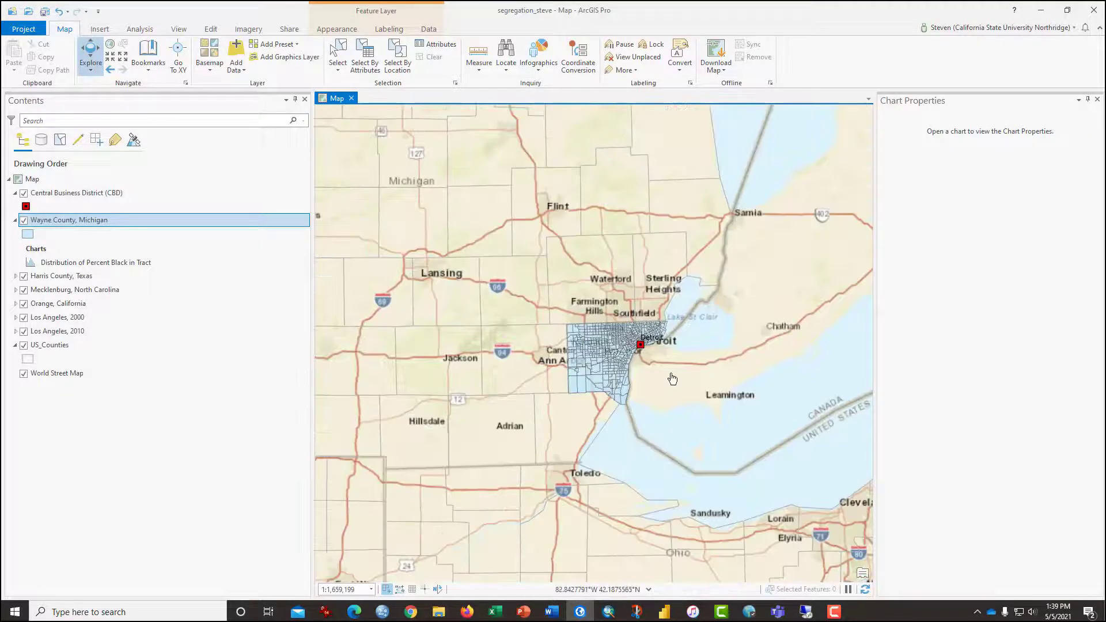
{"action": "scroll", "coordinate": [672, 379], "scroll_direction": "down", "scroll_amount": 5}
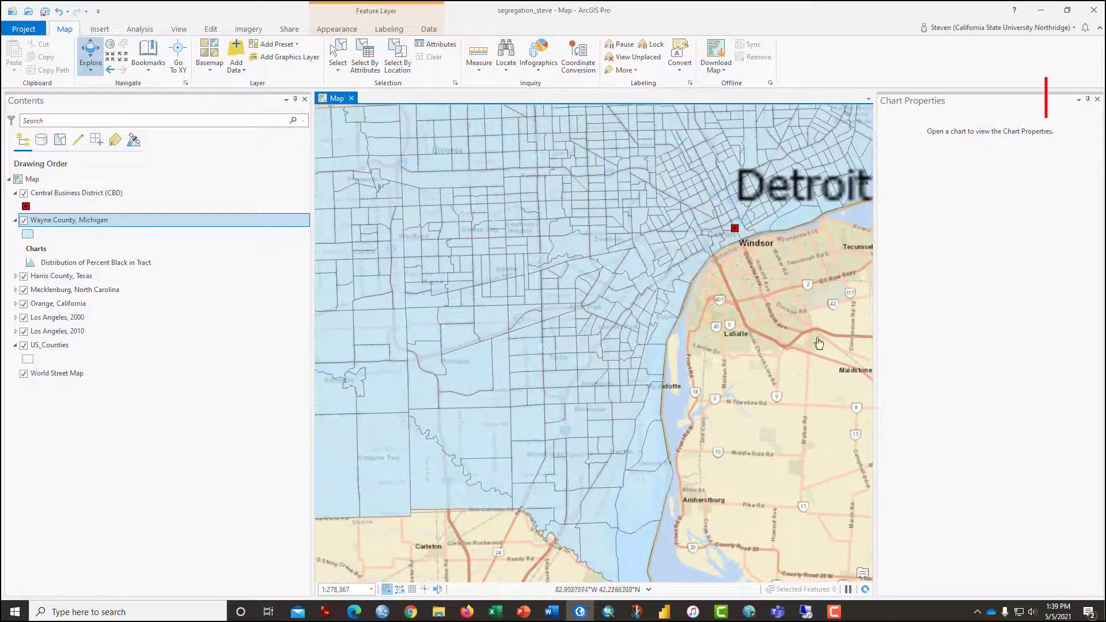
{"action": "left_click", "coordinate": [1086, 100]}
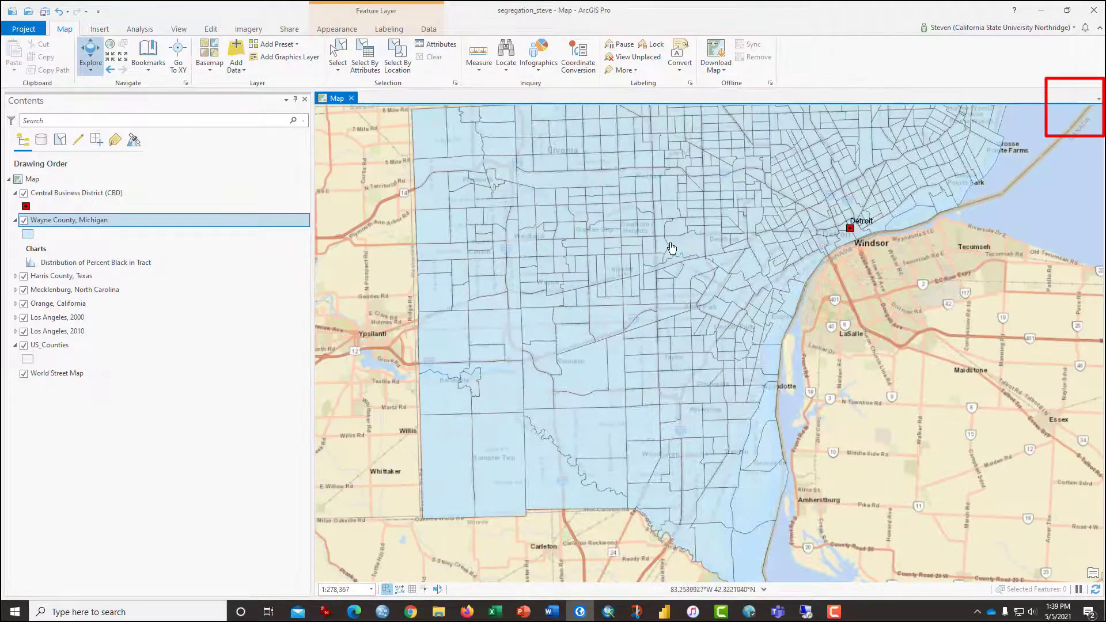
{"action": "scroll", "coordinate": [671, 249], "scroll_direction": "up", "scroll_amount": 2}
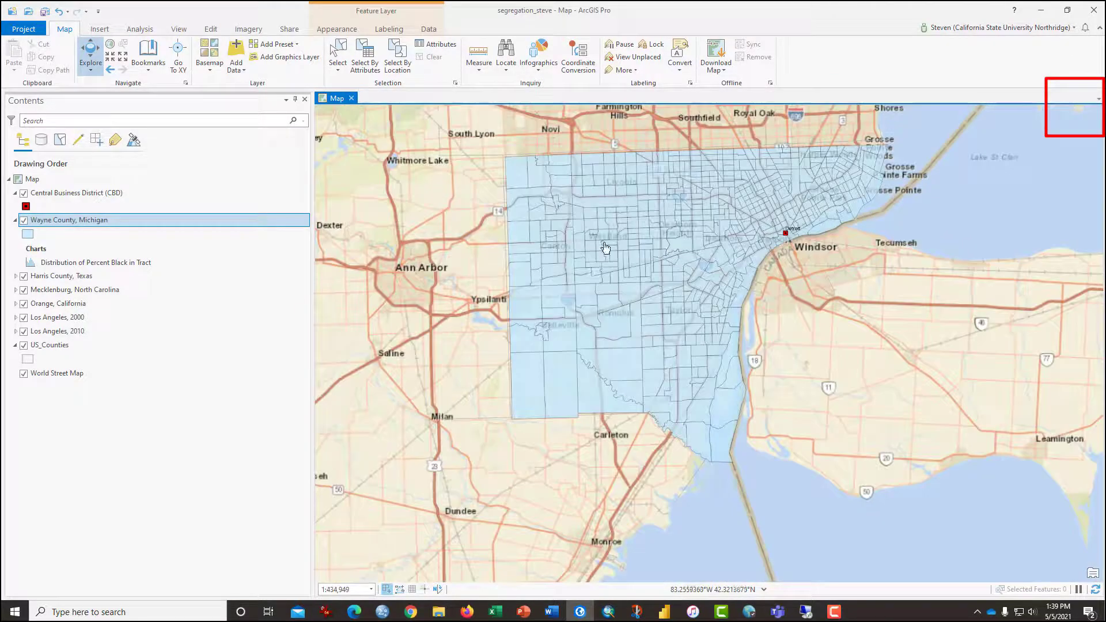
{"action": "right_click", "coordinate": [83, 222]}
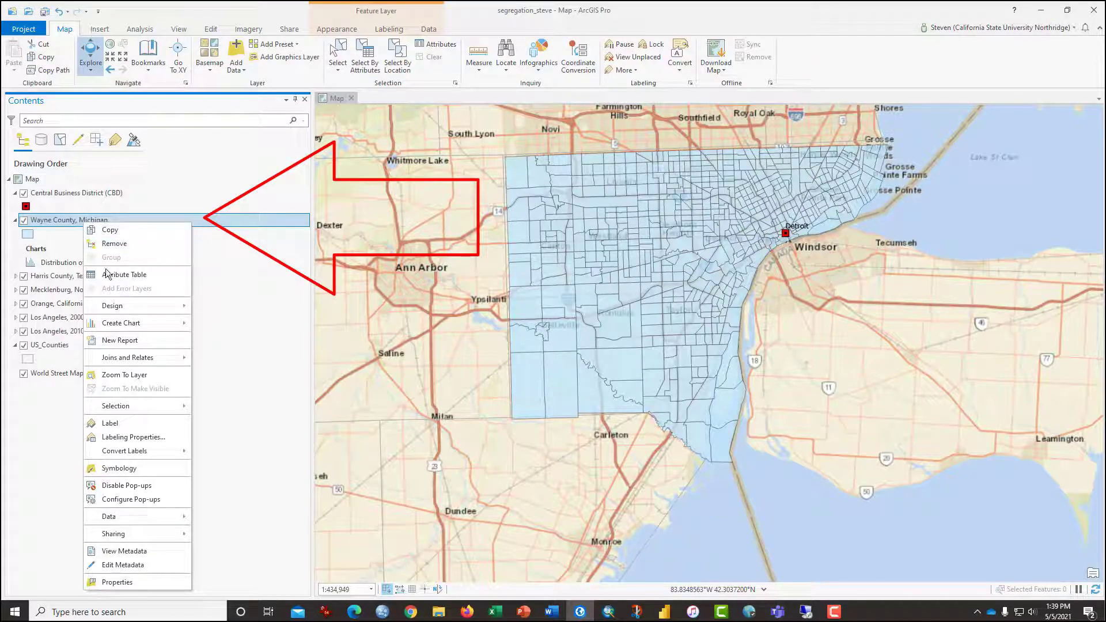
Symbolize Wayne County tracts with Graduated Colors by Pop 2010 and hide World Street Map.
{"action": "left_click", "coordinate": [133, 468]}
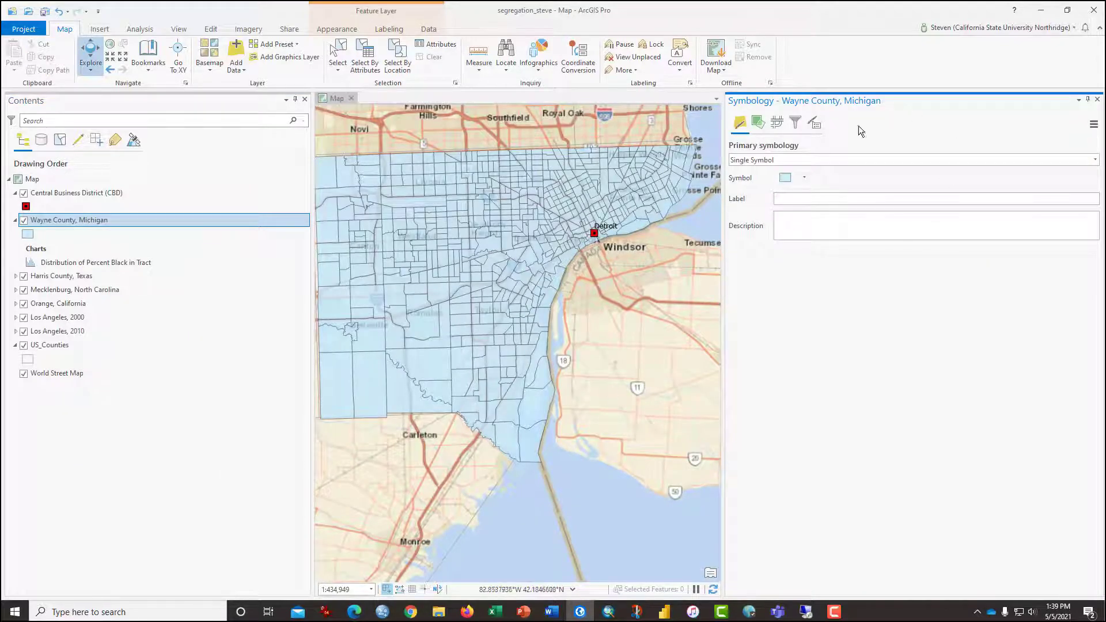
{"action": "left_click", "coordinate": [1096, 163]}
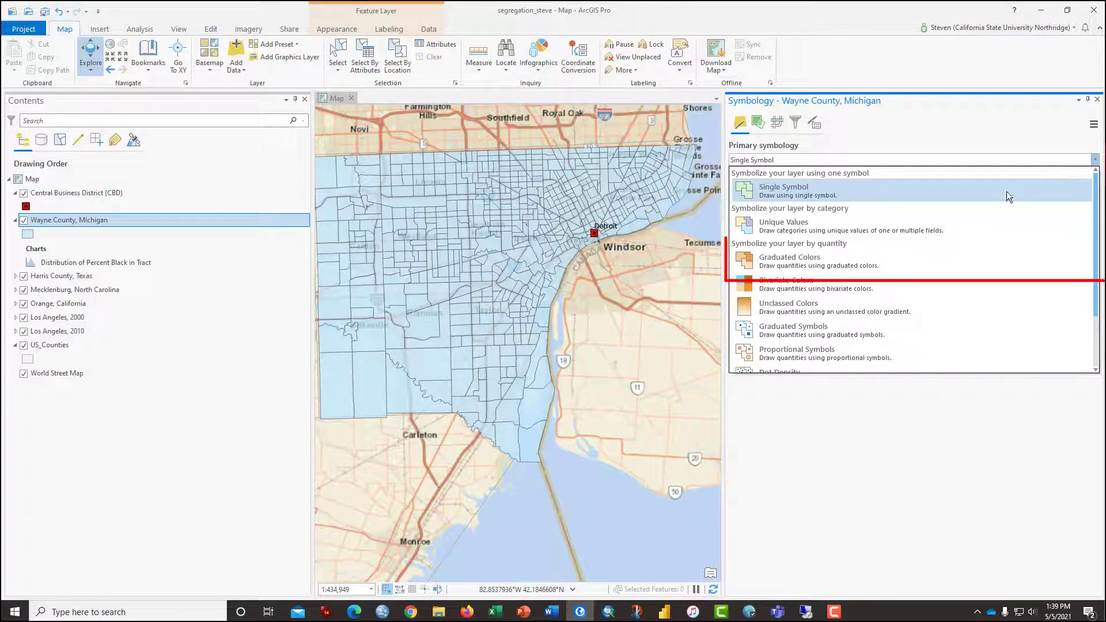
{"action": "left_click", "coordinate": [914, 261]}
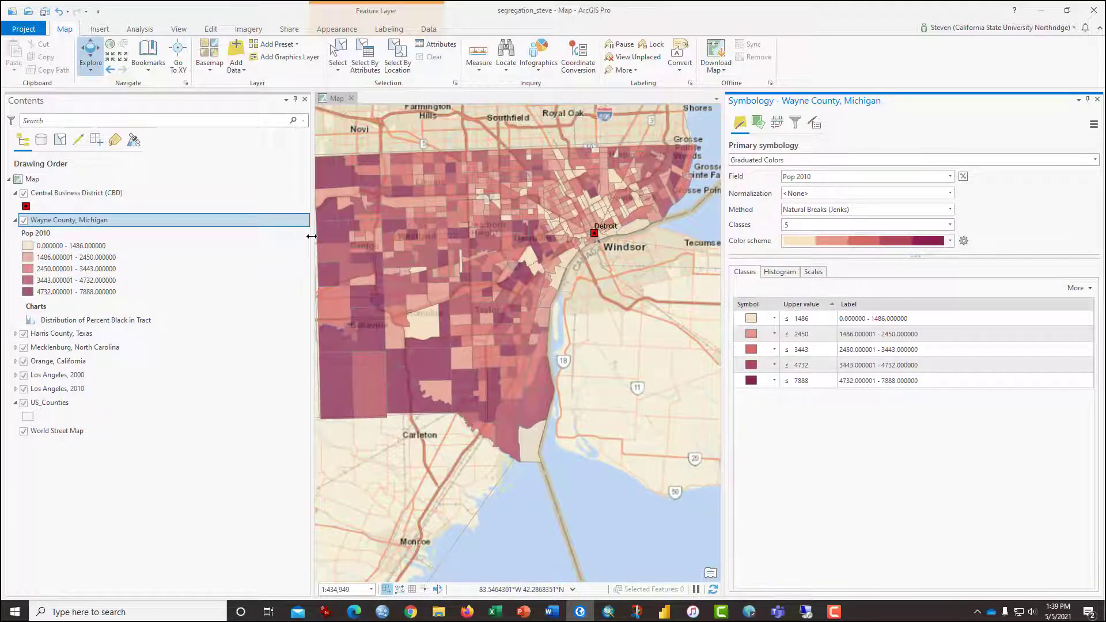
{"action": "left_click_drag", "start_coordinate": [311, 236], "coordinate": [168, 236]}
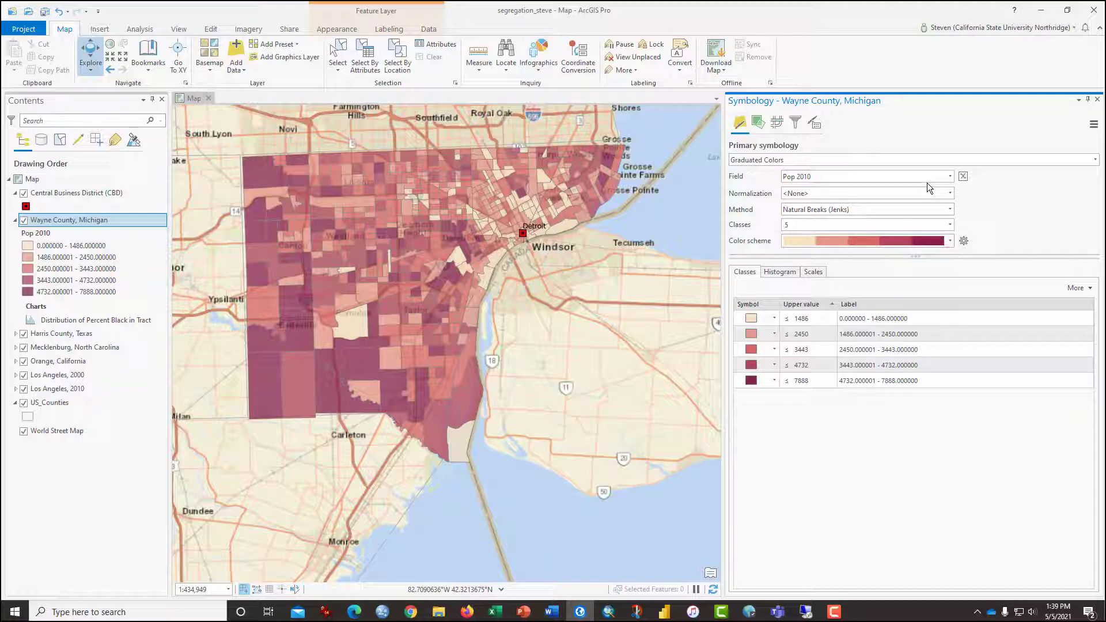
{"action": "left_click", "coordinate": [24, 431]}
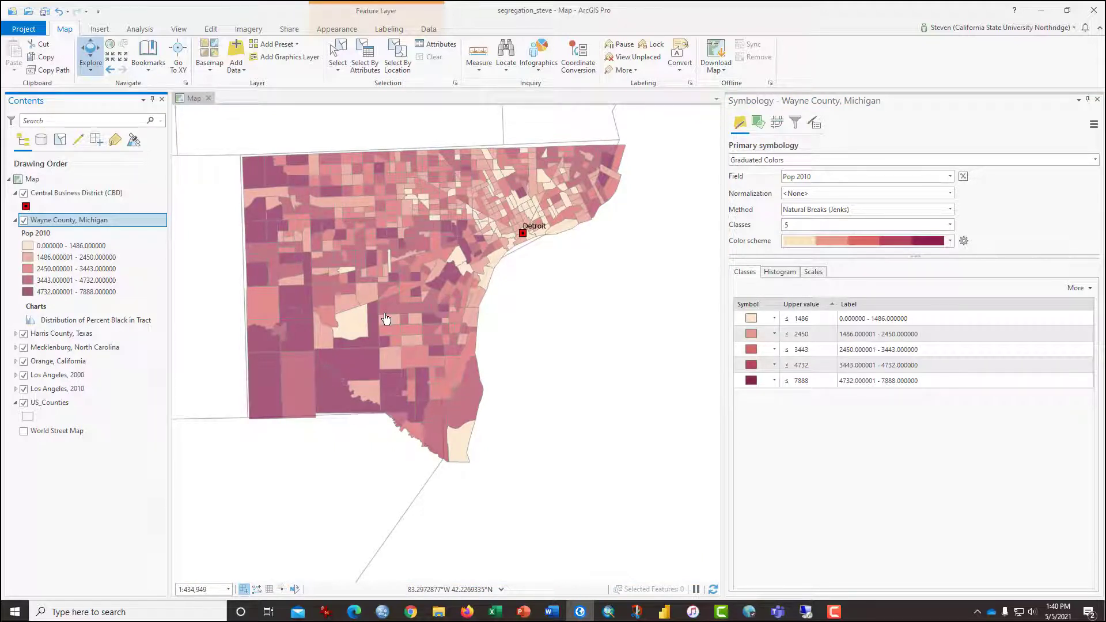
Set the symbology field to Percent Black in Tract with Equal Interval classification.
{"action": "left_click", "coordinate": [951, 176]}
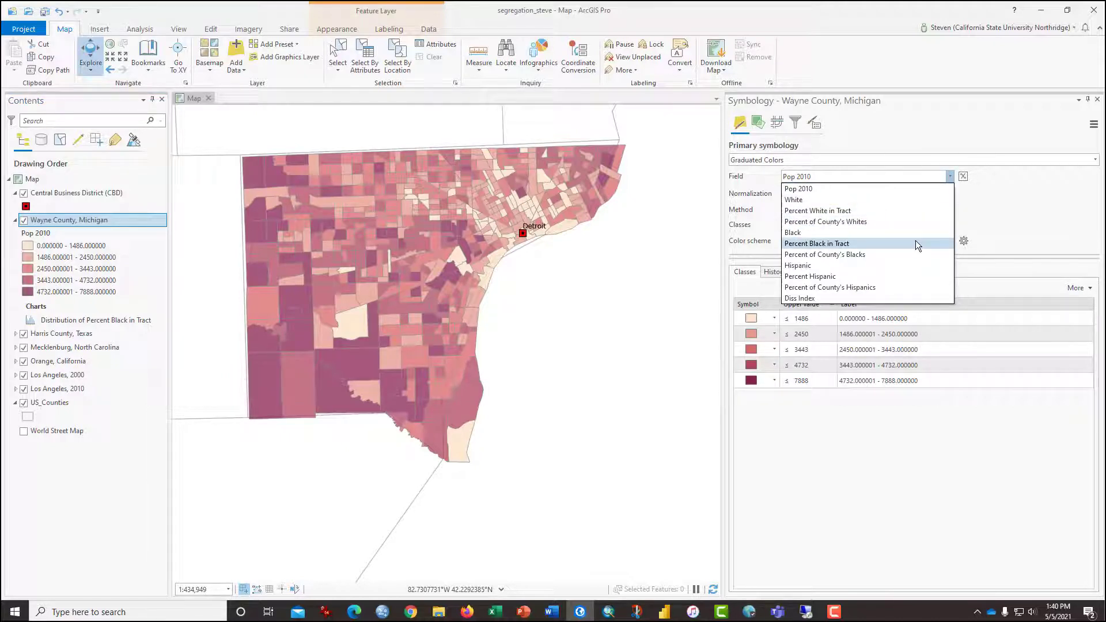
{"action": "left_click", "coordinate": [915, 243]}
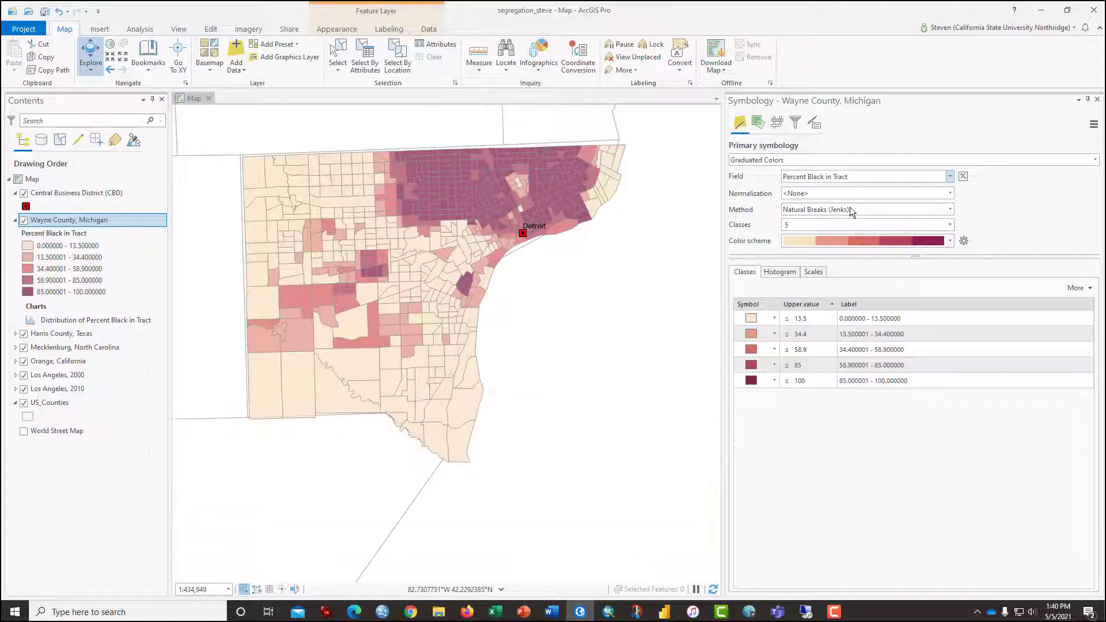
{"action": "left_click", "coordinate": [949, 210]}
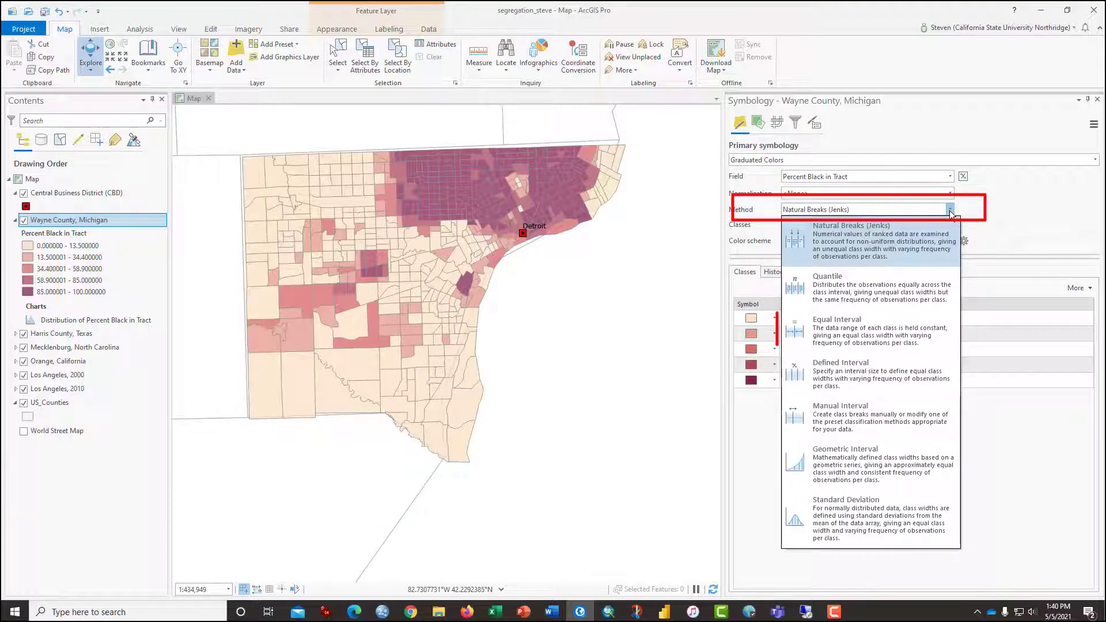
{"action": "left_click", "coordinate": [899, 320]}
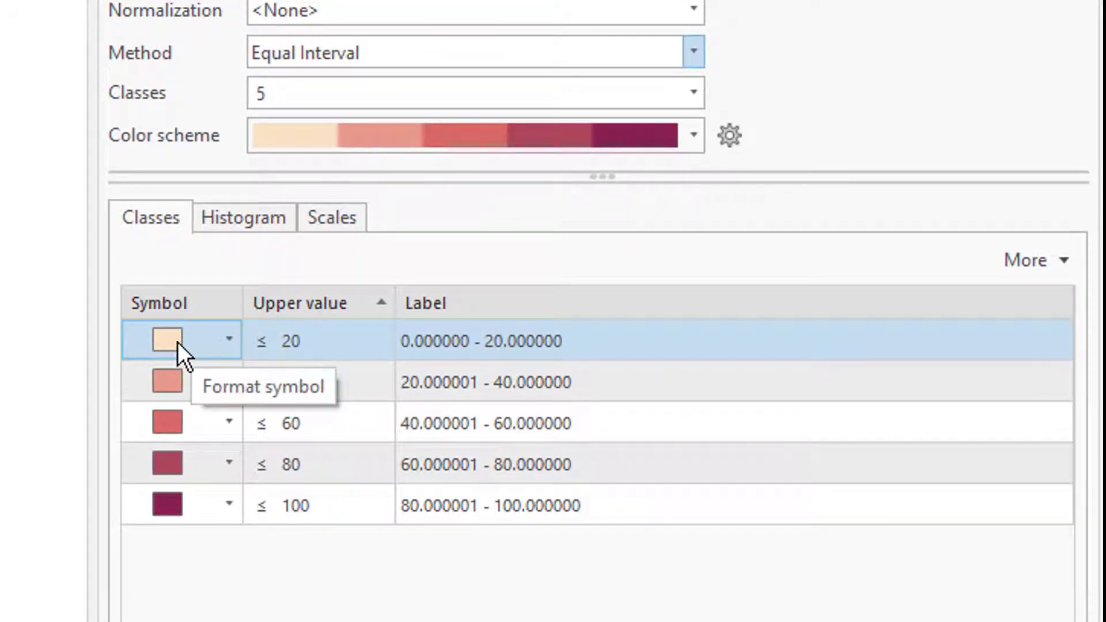
Review the 20–40, 40–60, 60–80 and 80–100 classes in the symbology.
{"action": "left_click", "coordinate": [179, 381]}
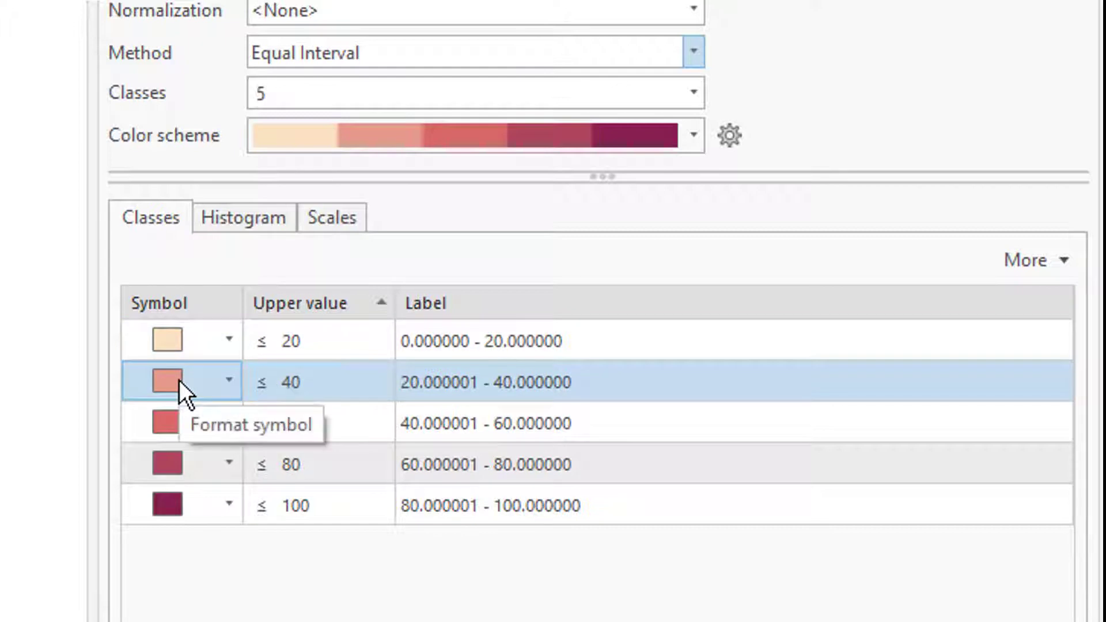
{"action": "left_click", "coordinate": [184, 414]}
{"action": "left_click", "coordinate": [181, 452]}
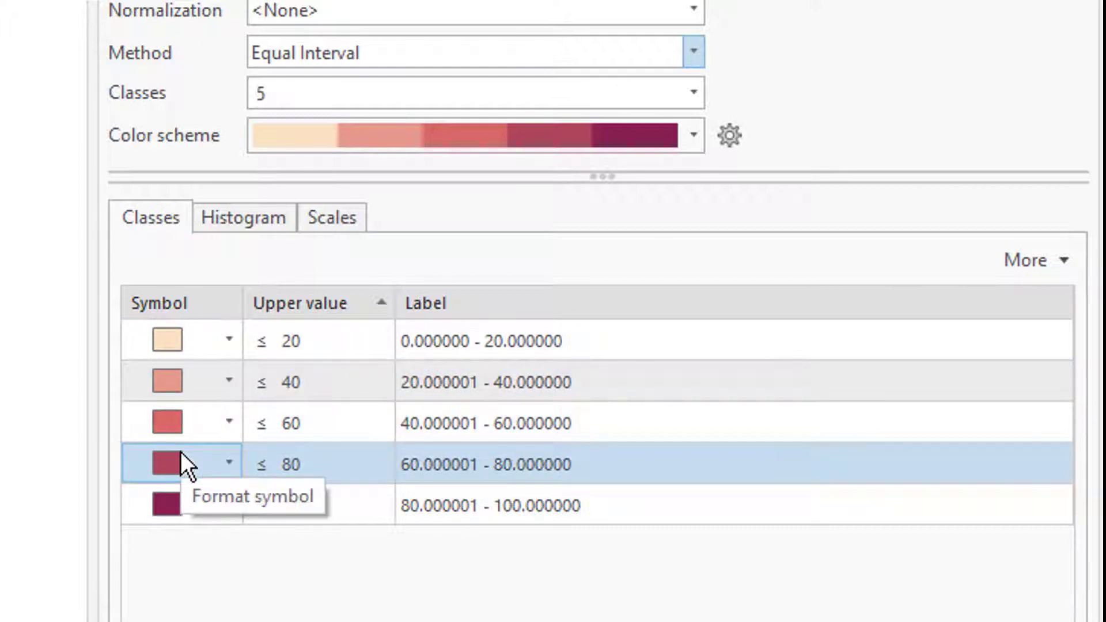
{"action": "left_click", "coordinate": [189, 431]}
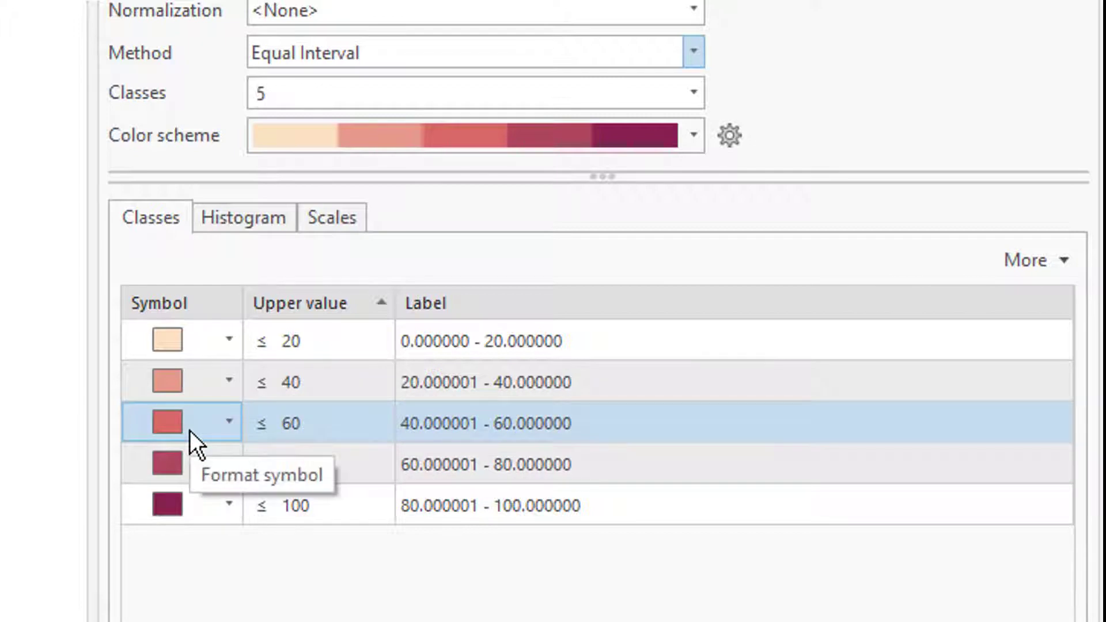
{"action": "left_click", "coordinate": [192, 455]}
{"action": "left_click", "coordinate": [203, 496]}
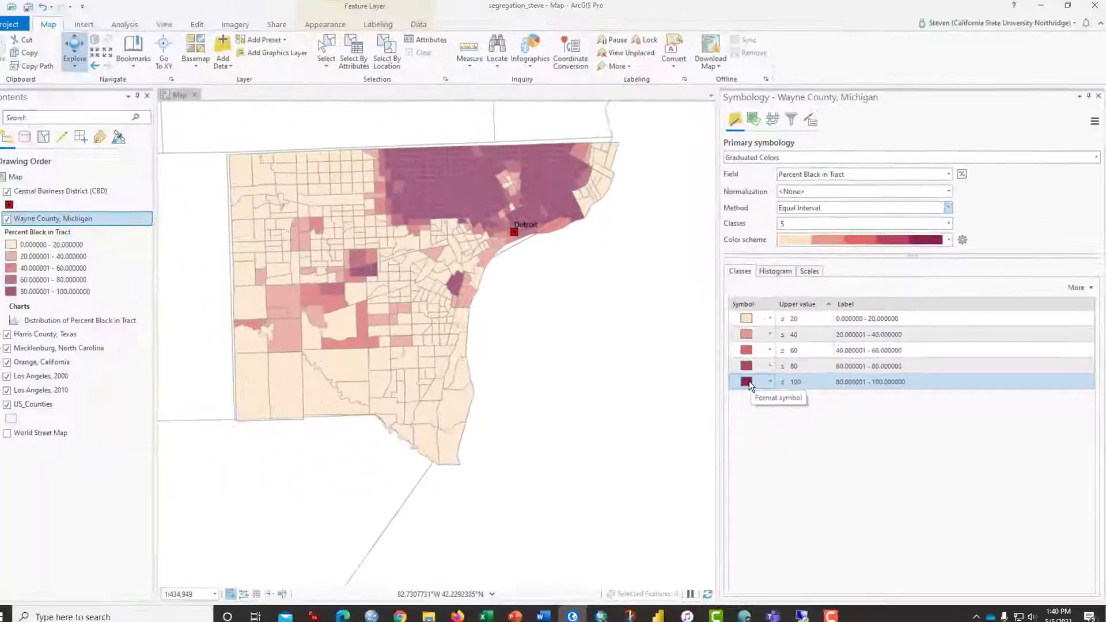
Fill the 80–100 Percent Black class with Pink (Muted).
{"action": "left_click", "coordinate": [755, 381]}
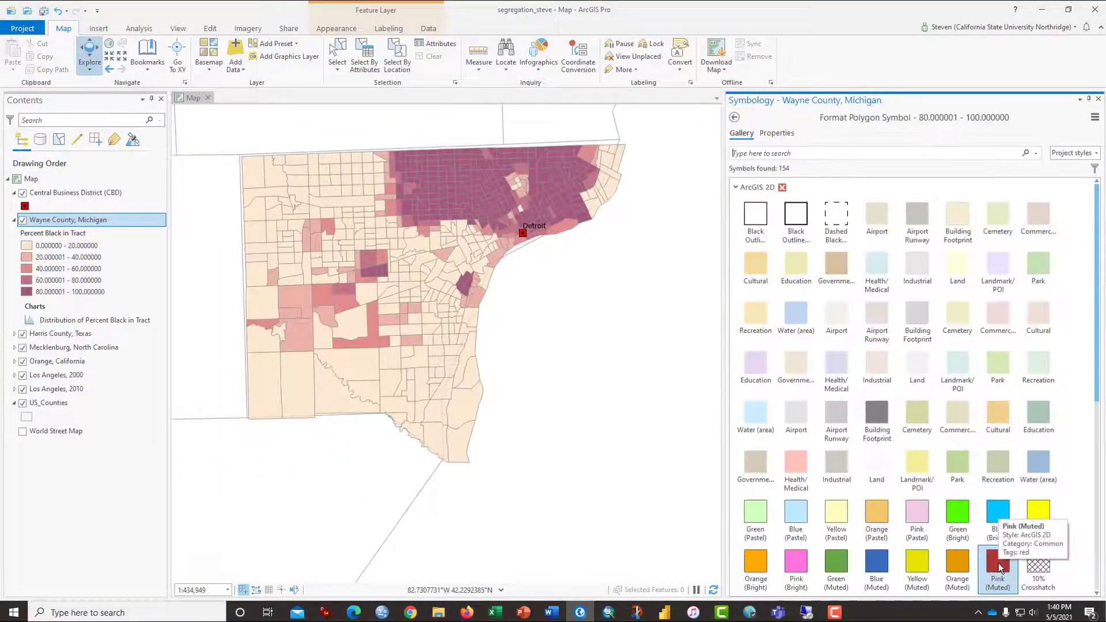
{"action": "left_click", "coordinate": [998, 569]}
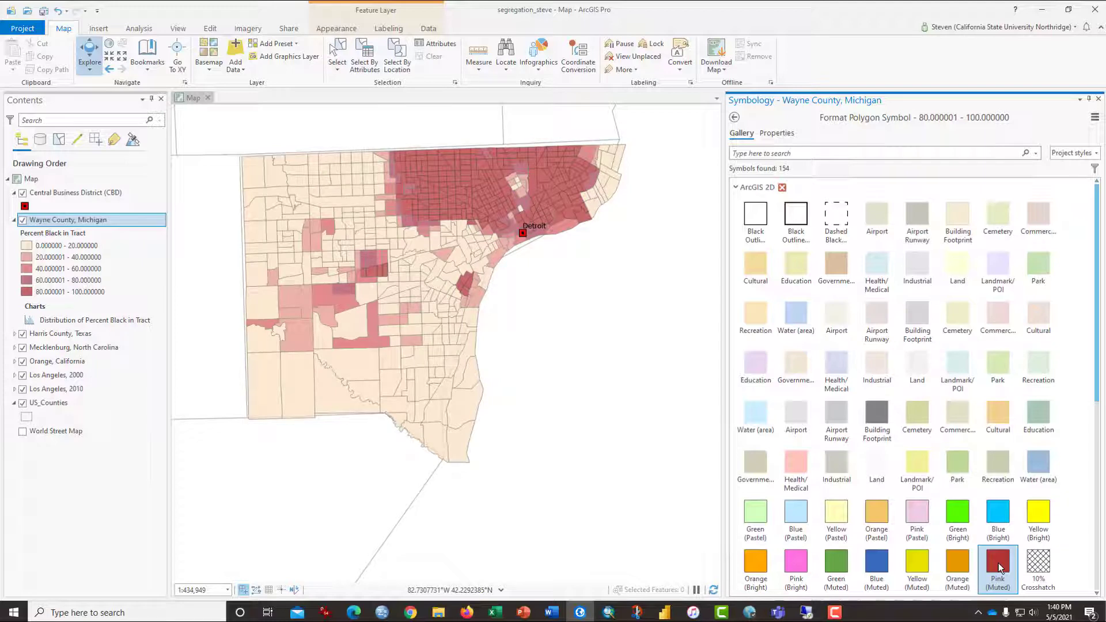
{"action": "left_click", "coordinate": [735, 118]}
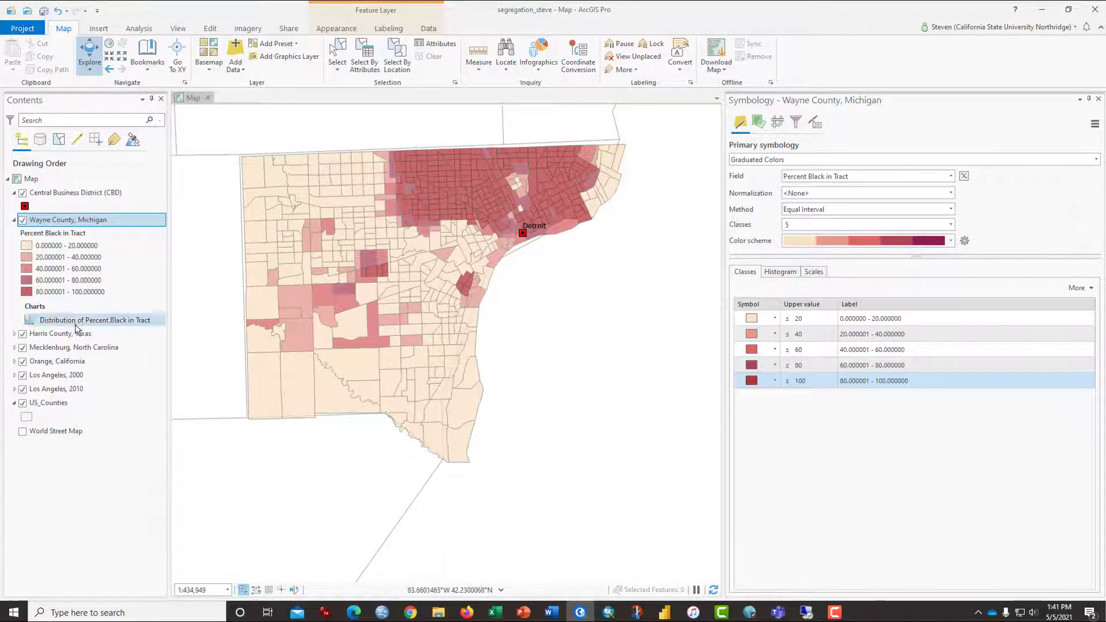
Turn on the World Street Map basemap and compare the streets with the tract colours off and on.
{"action": "left_click", "coordinate": [24, 432]}
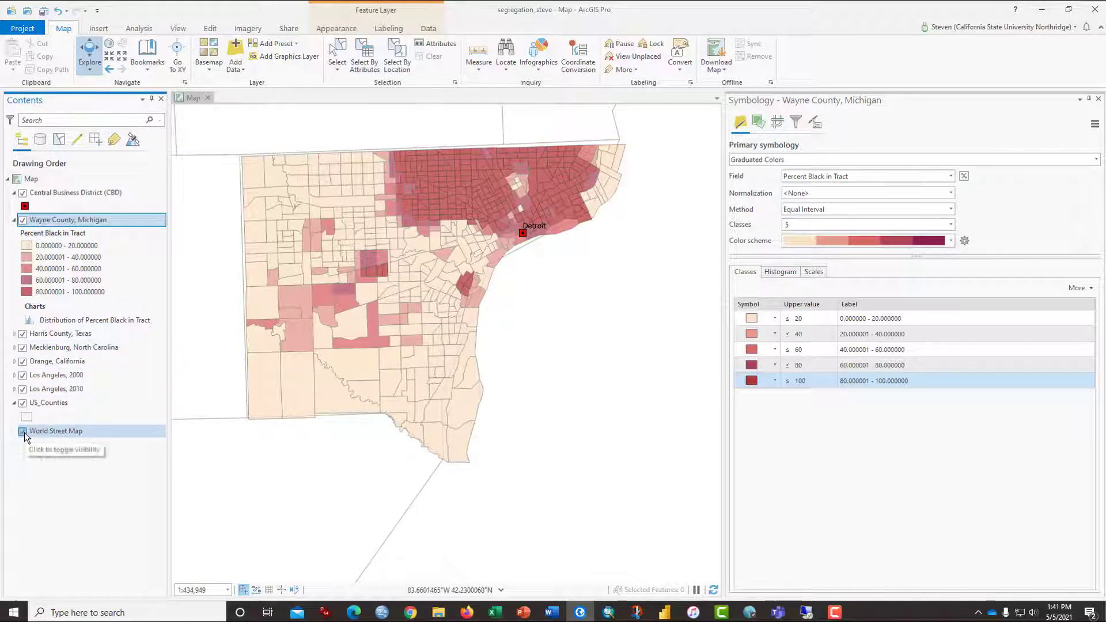
{"action": "scroll", "coordinate": [443, 219], "scroll_direction": "up", "scroll_amount": 3}
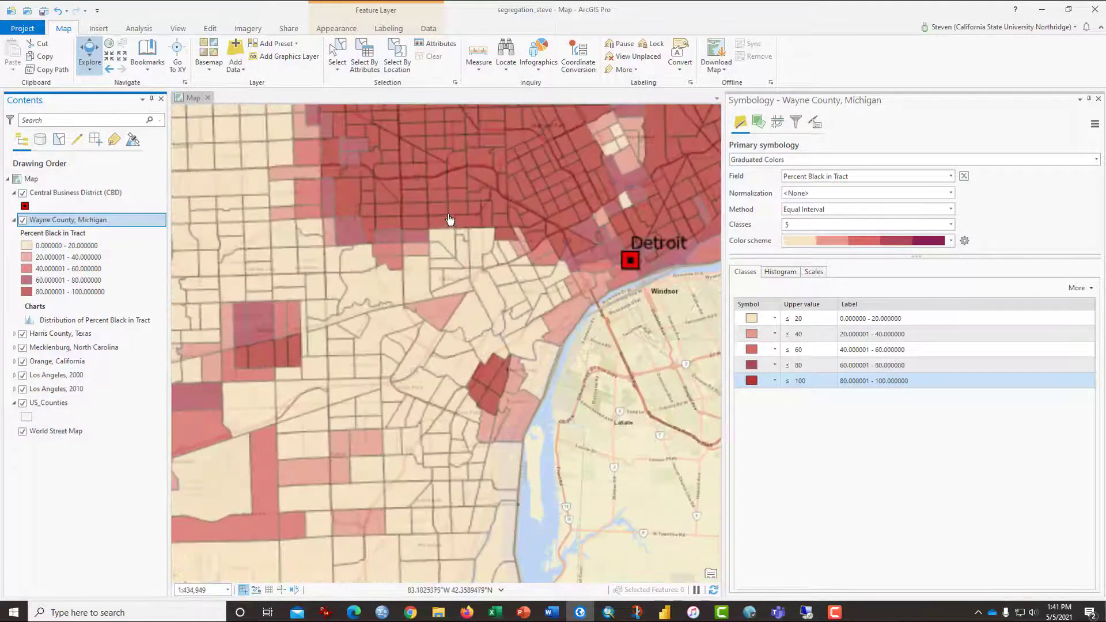
{"action": "scroll", "coordinate": [423, 248], "scroll_direction": "up", "scroll_amount": 3}
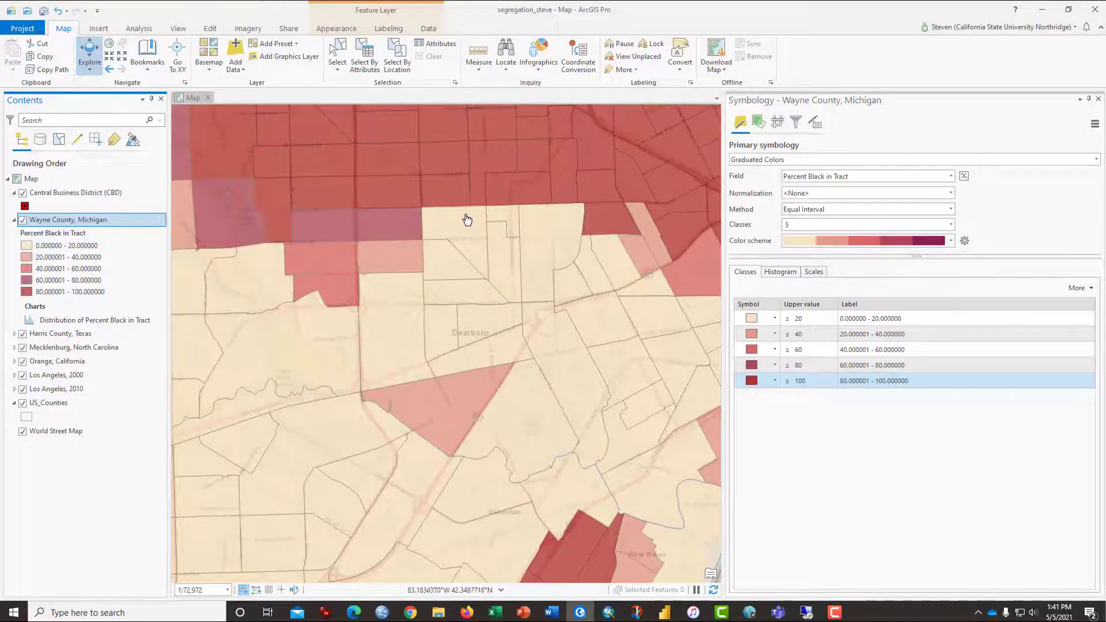
{"action": "left_click", "coordinate": [23, 219]}
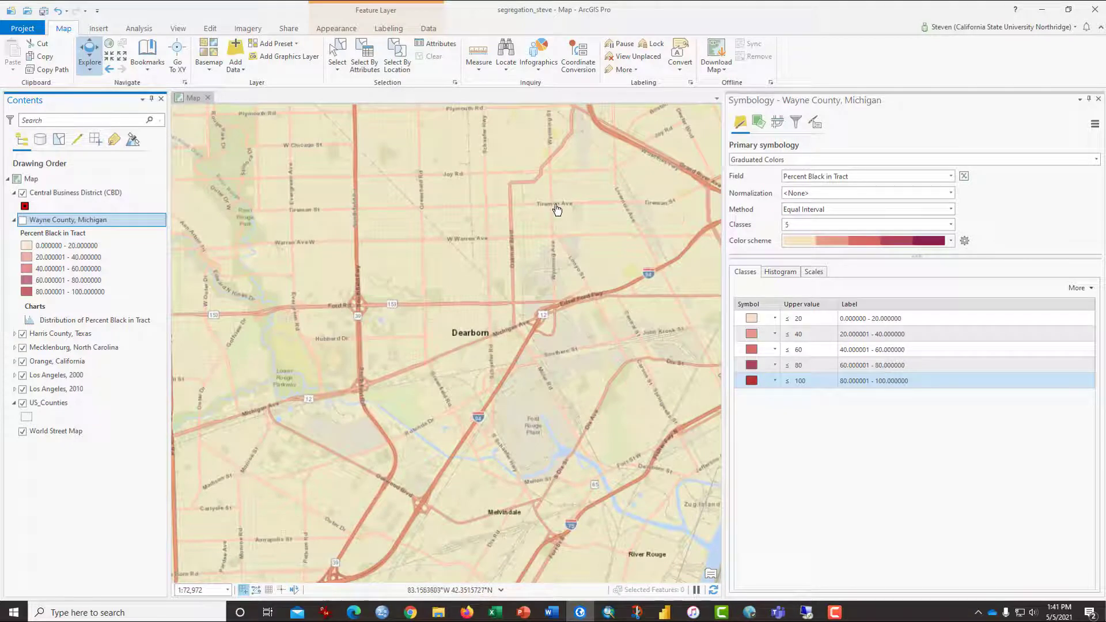
{"action": "left_click", "coordinate": [23, 220]}
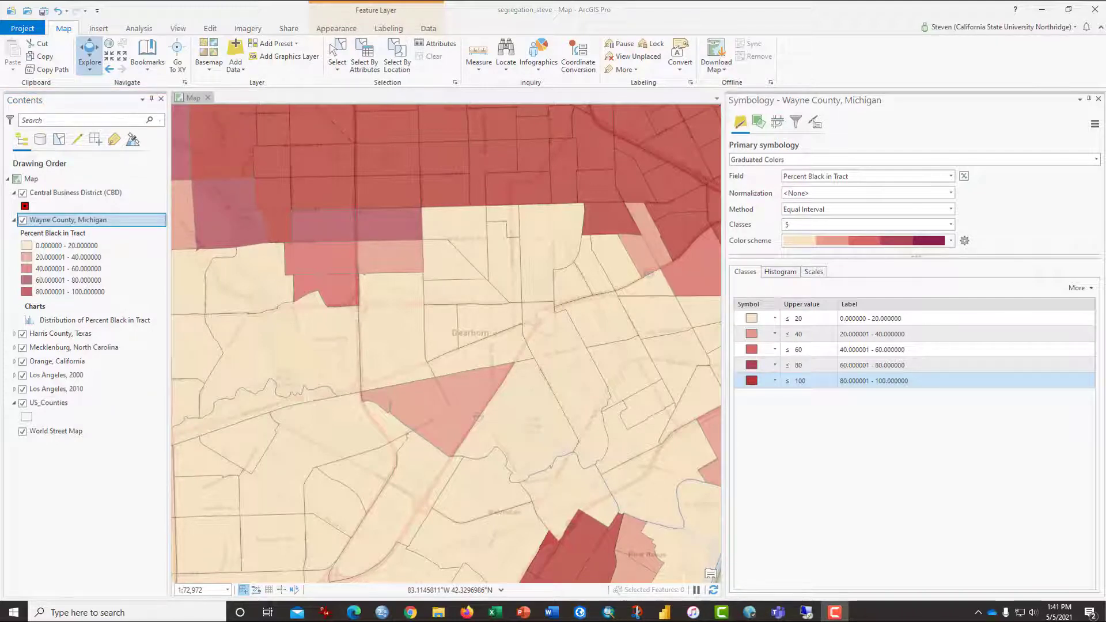
{"action": "scroll", "coordinate": [606, 347], "scroll_direction": "down", "scroll_amount": 2}
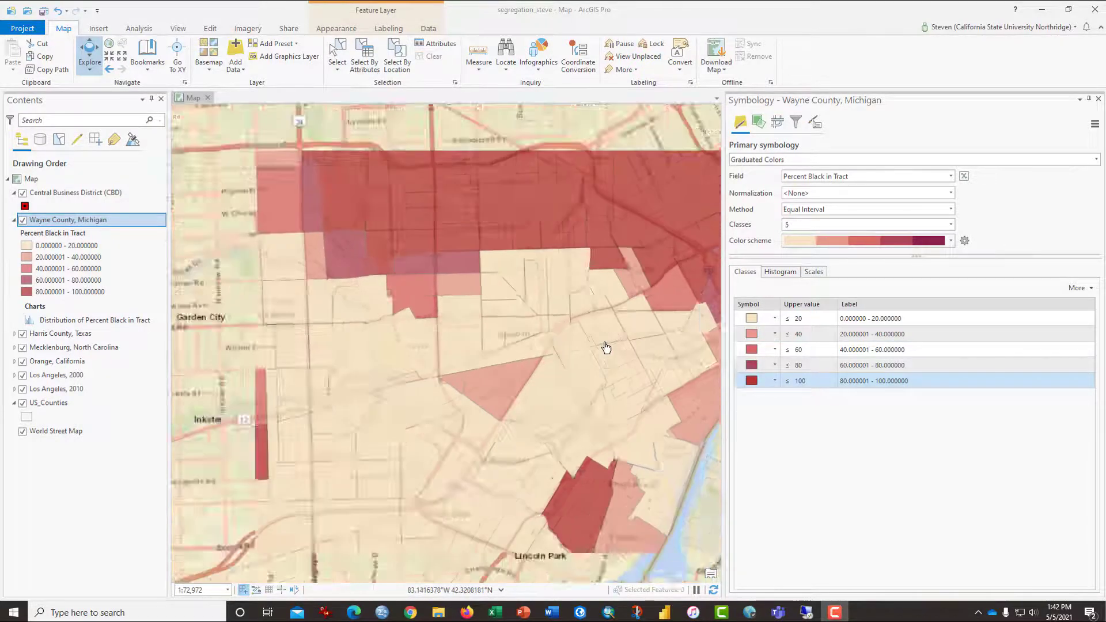
{"action": "scroll", "coordinate": [606, 347], "scroll_direction": "down", "scroll_amount": 3}
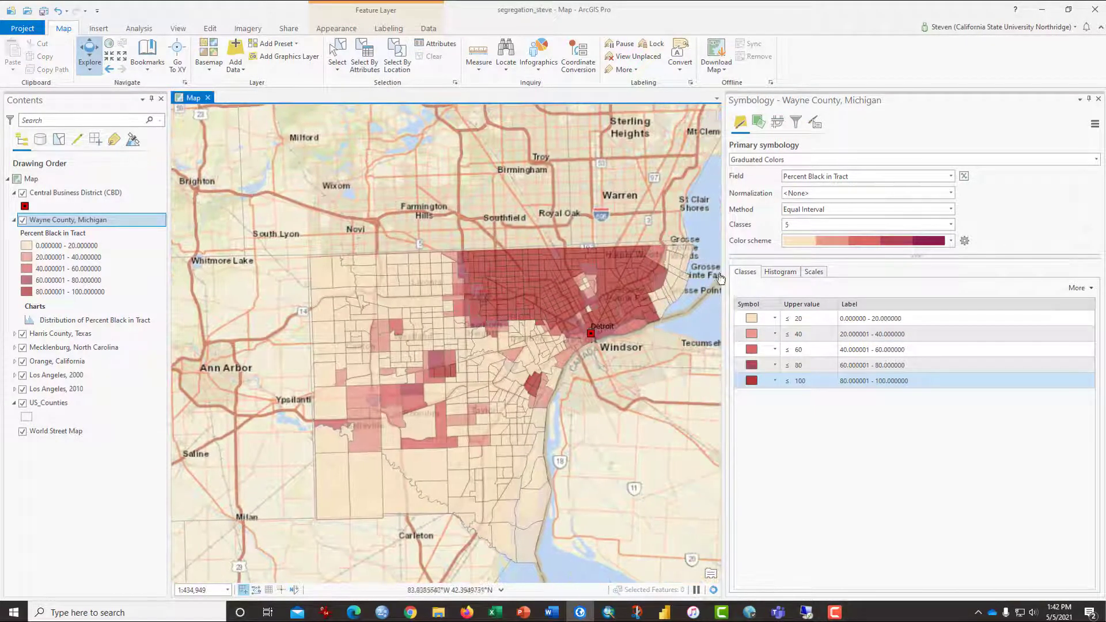
Map the tracts by Percent White in Tract, then switch the field to Percent Hispanic.
{"action": "left_click", "coordinate": [951, 177]}
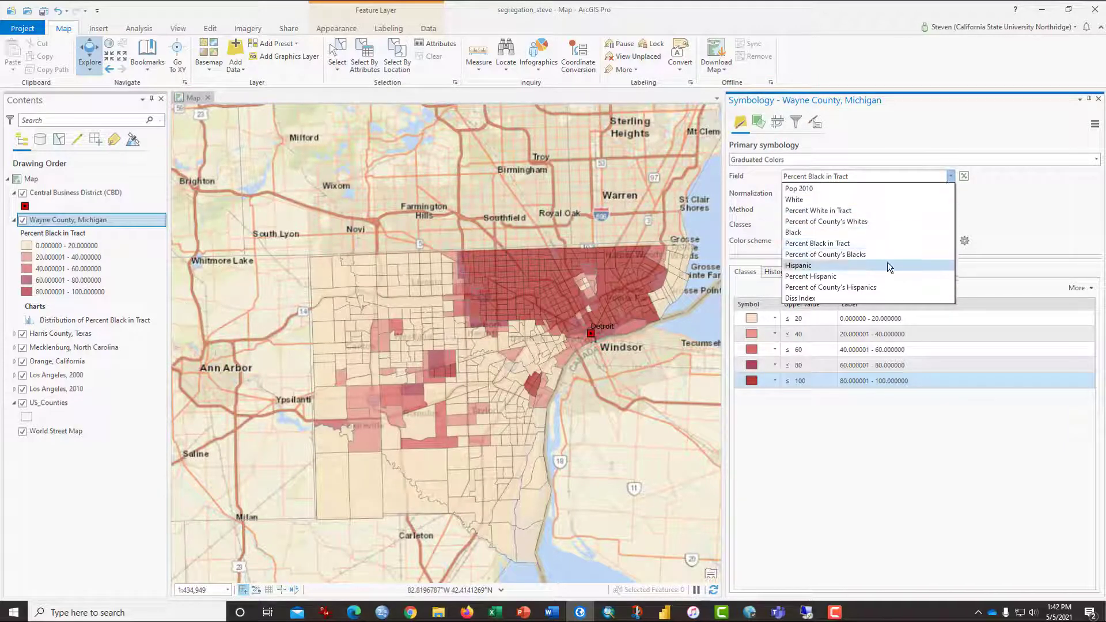
{"action": "left_click", "coordinate": [856, 211]}
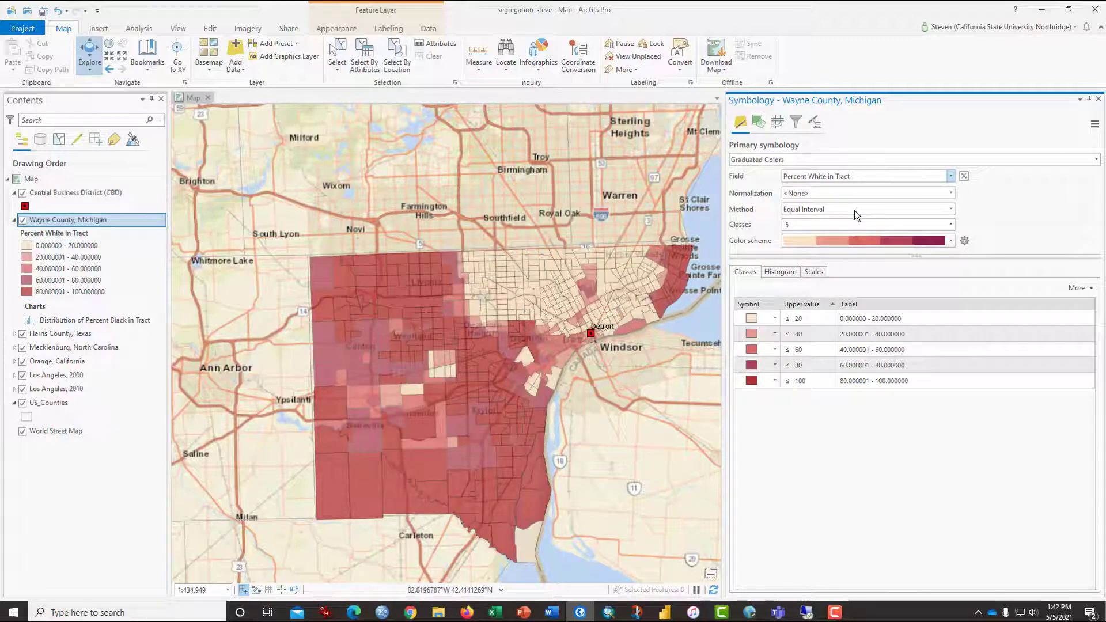
{"action": "left_click", "coordinate": [951, 177]}
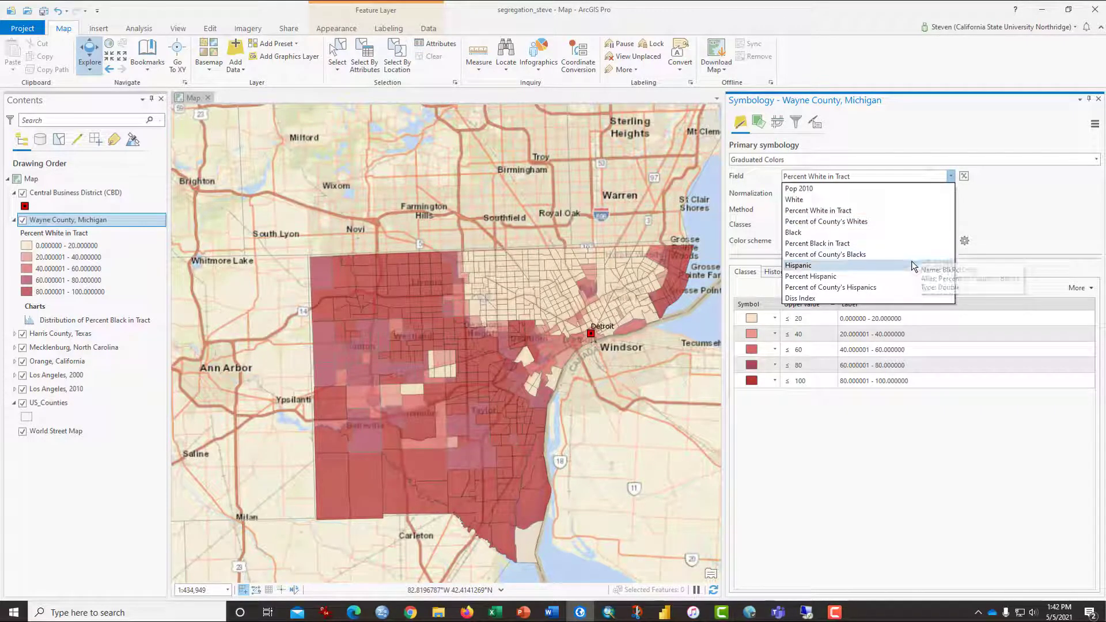
{"action": "left_click", "coordinate": [907, 276]}
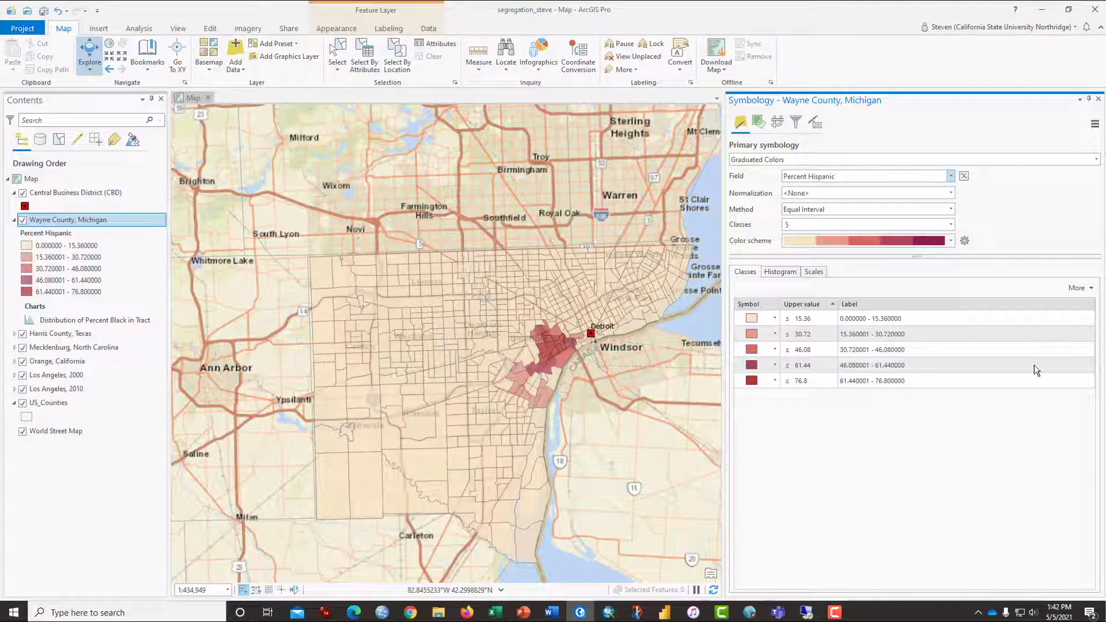
{"action": "right_click", "coordinate": [110, 220]}
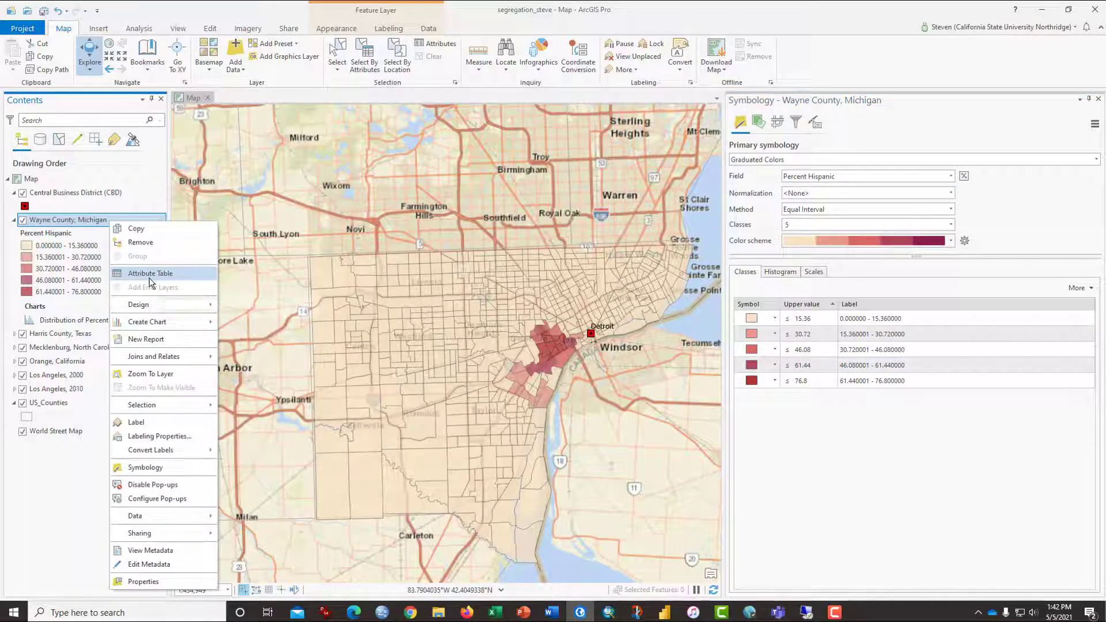
Create a Distribution of Percent Hispanic chart from the Wayne County attribute table column.
{"action": "left_click", "coordinate": [150, 274]}
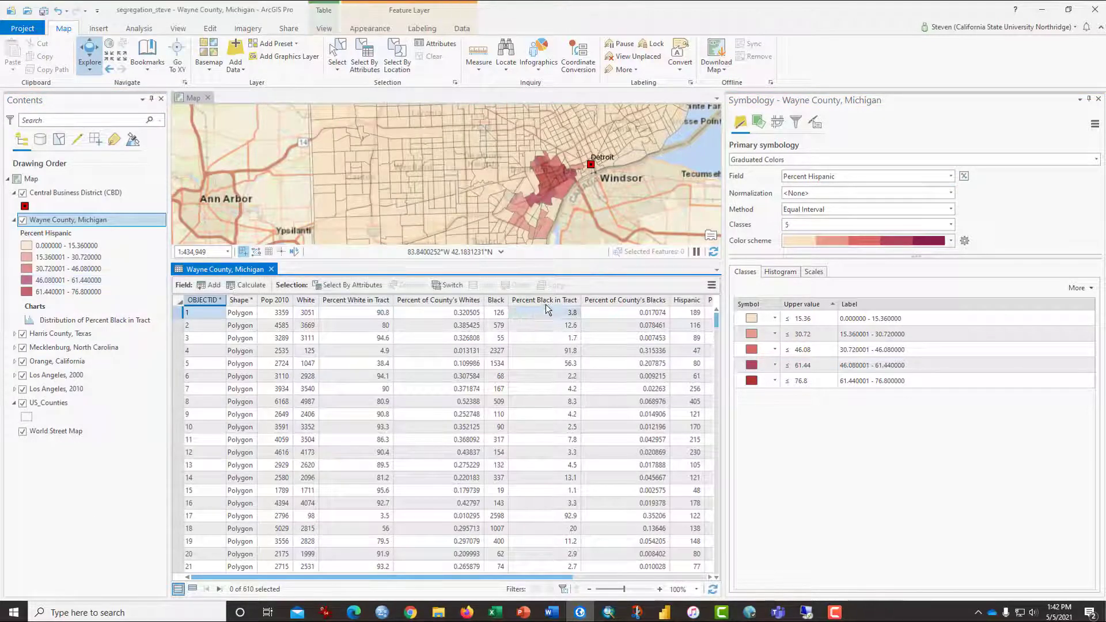
{"action": "right_click", "coordinate": [552, 302]}
{"action": "left_click_drag", "start_coordinate": [528, 578], "coordinate": [669, 588]}
{"action": "right_click", "coordinate": [553, 302]}
{"action": "left_click", "coordinate": [562, 419]}
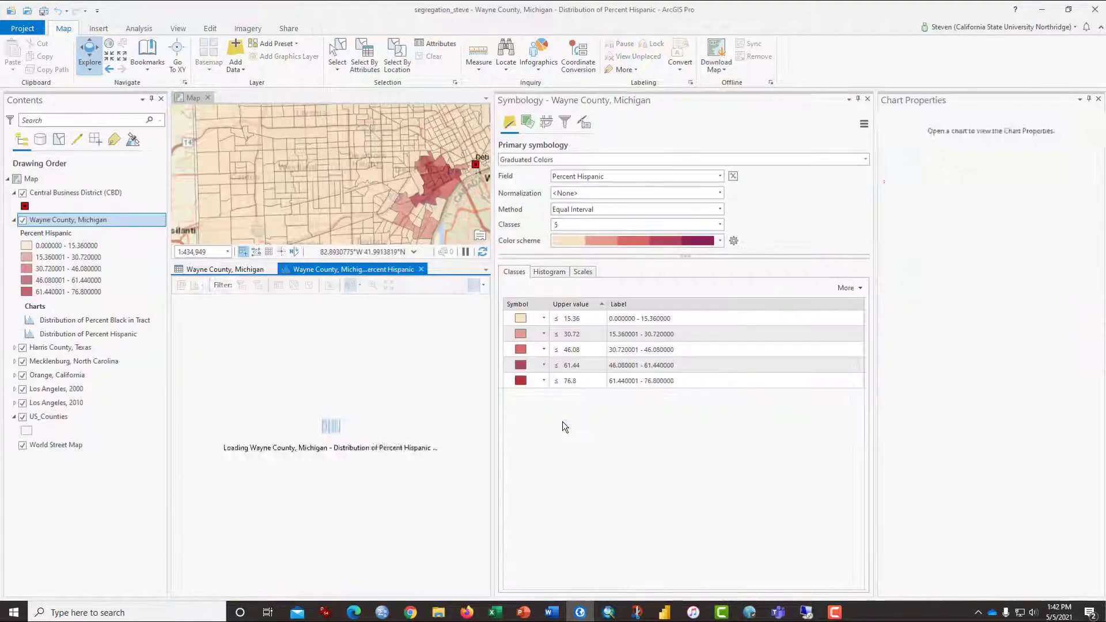